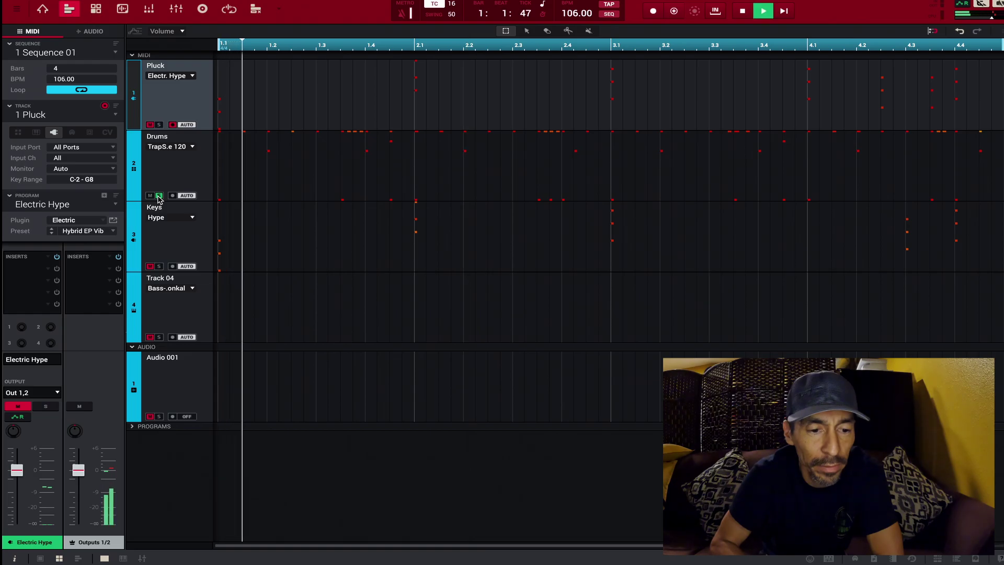
# Play Sequence 01 with Drums unsoloed and Keys soloed, then stop.
pyautogui.click(159, 196)
pyautogui.click(159, 267)
pyautogui.press('space')
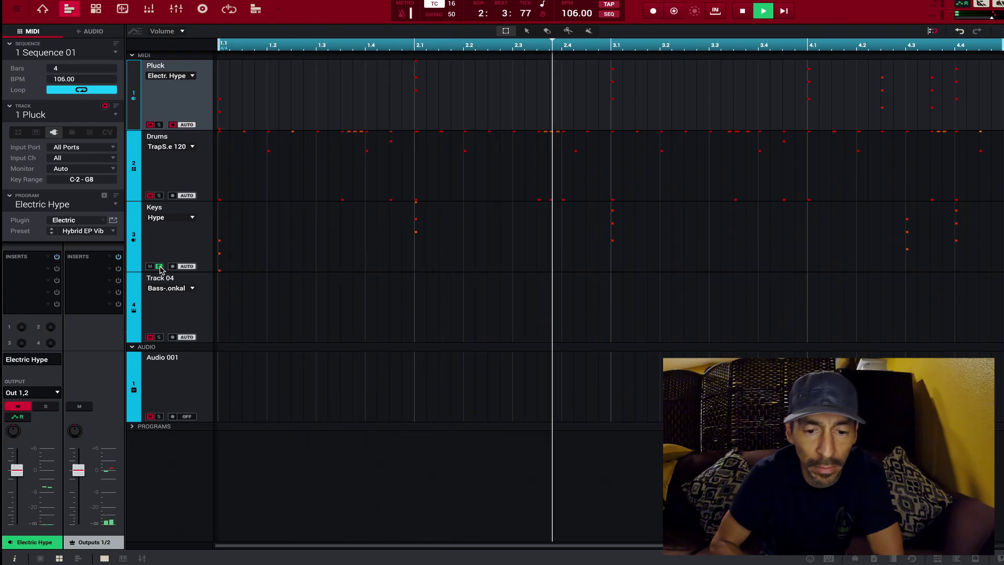
pyautogui.press('space')
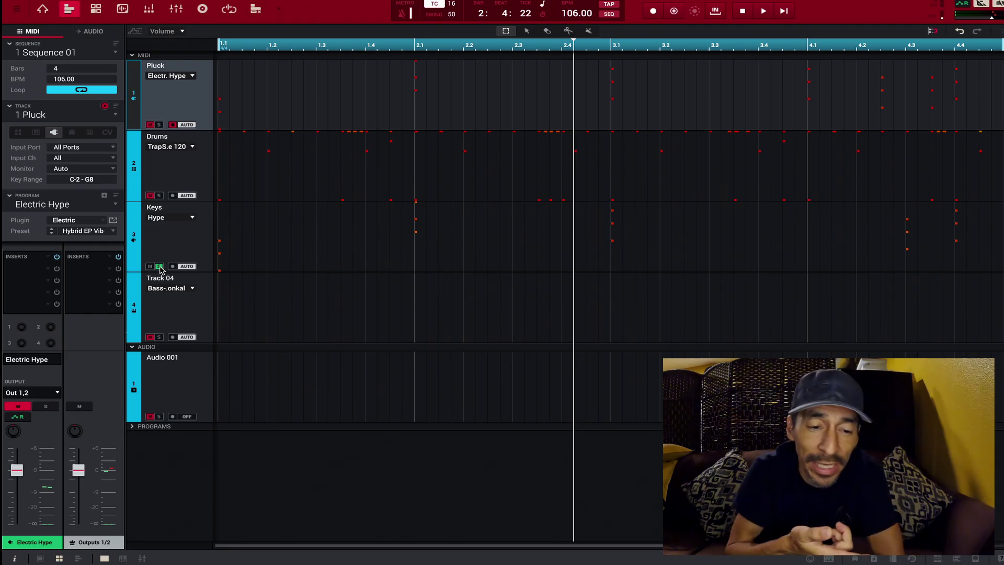
# Unsolo Keys and play Sequence 01 with all parts together, raising the volume.
pyautogui.click(160, 267)
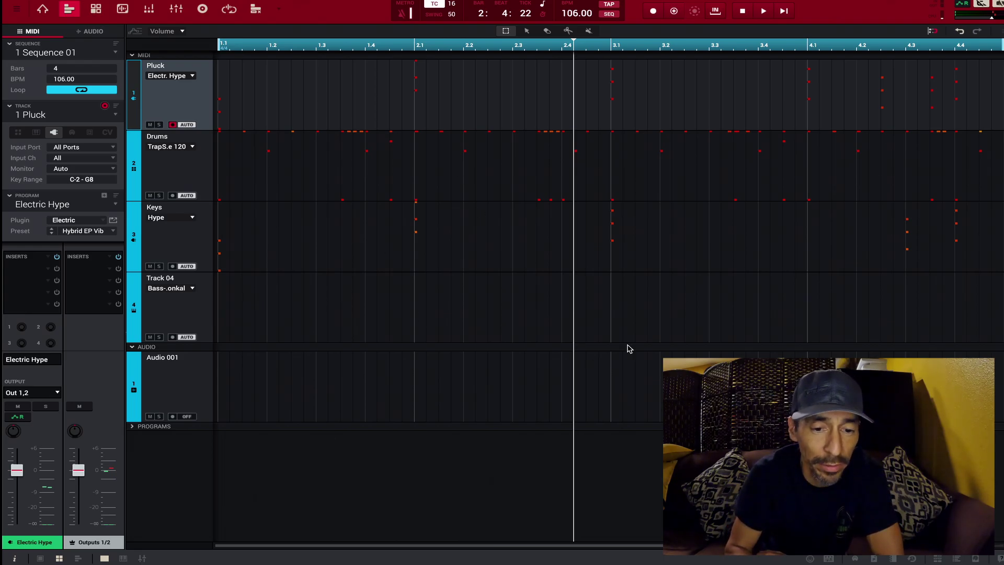
pyautogui.press('space')
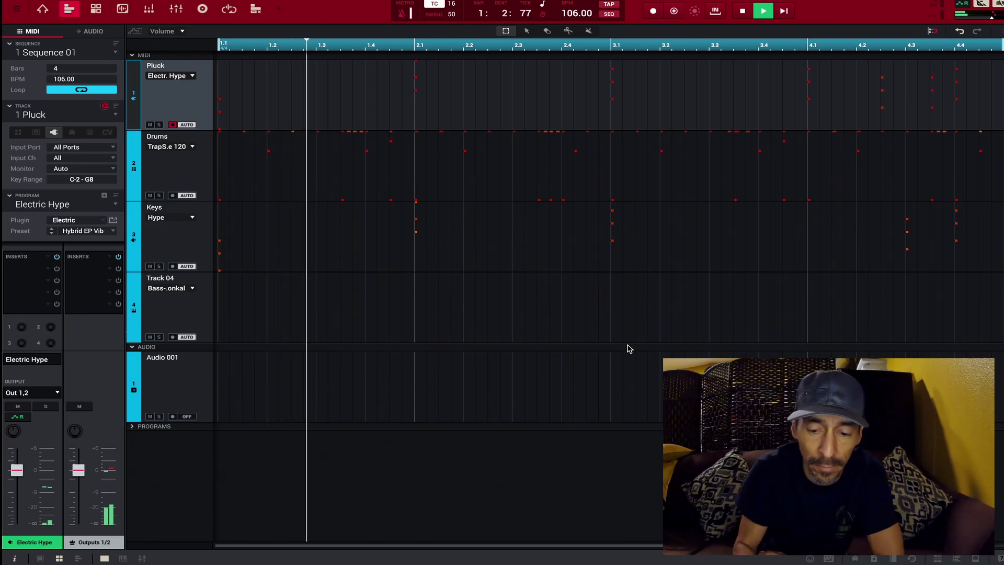
pyautogui.press('XF86AudioRaiseVolume')
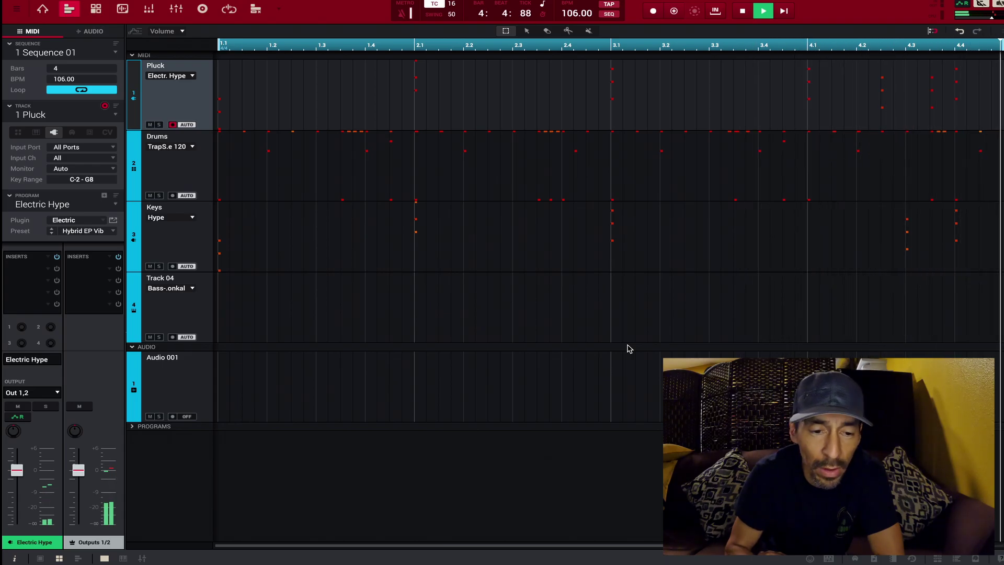
pyautogui.press('space')
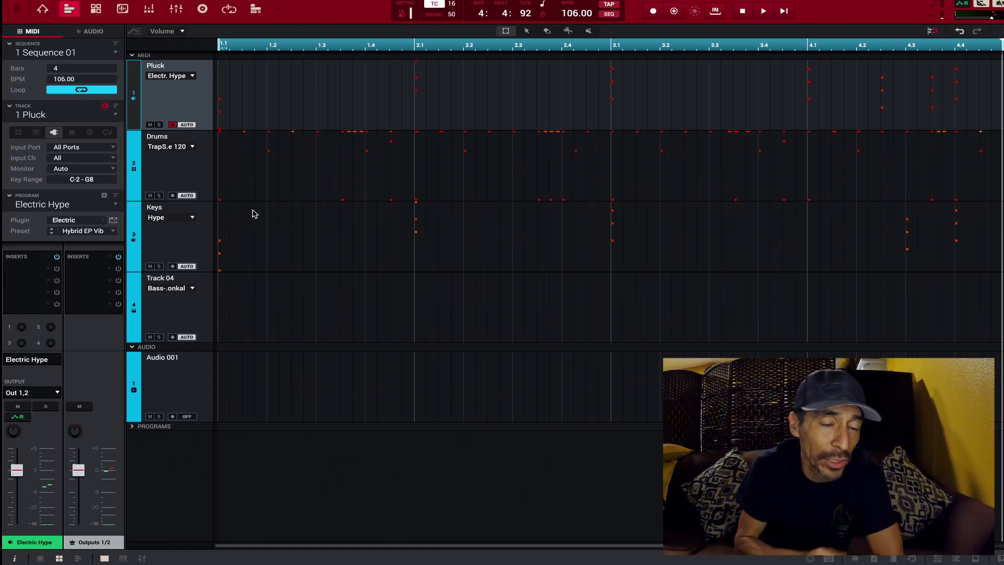
# Select the Keys track in Sequence 01.
pyautogui.click(17, 14)
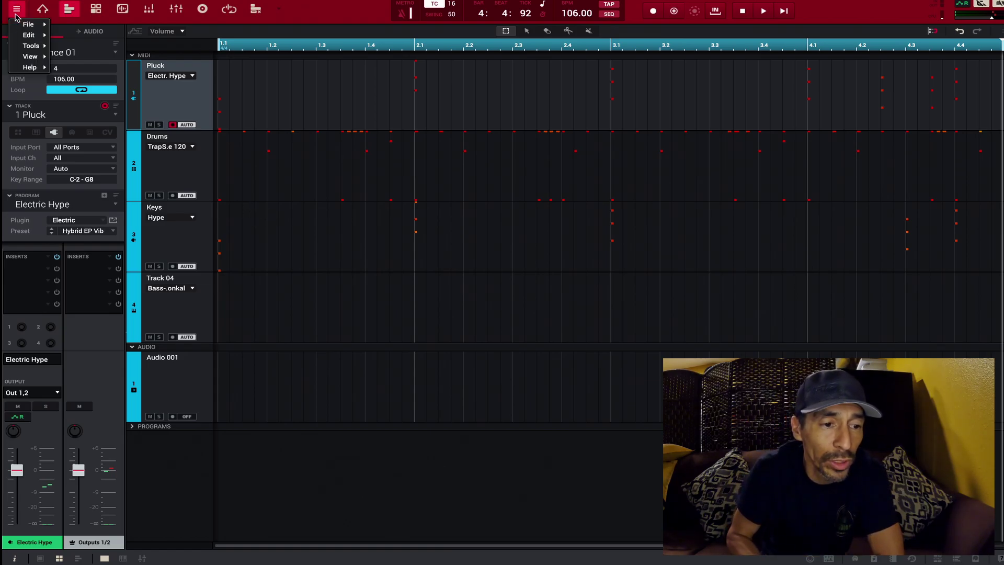
pyautogui.moveTo(23, 37)
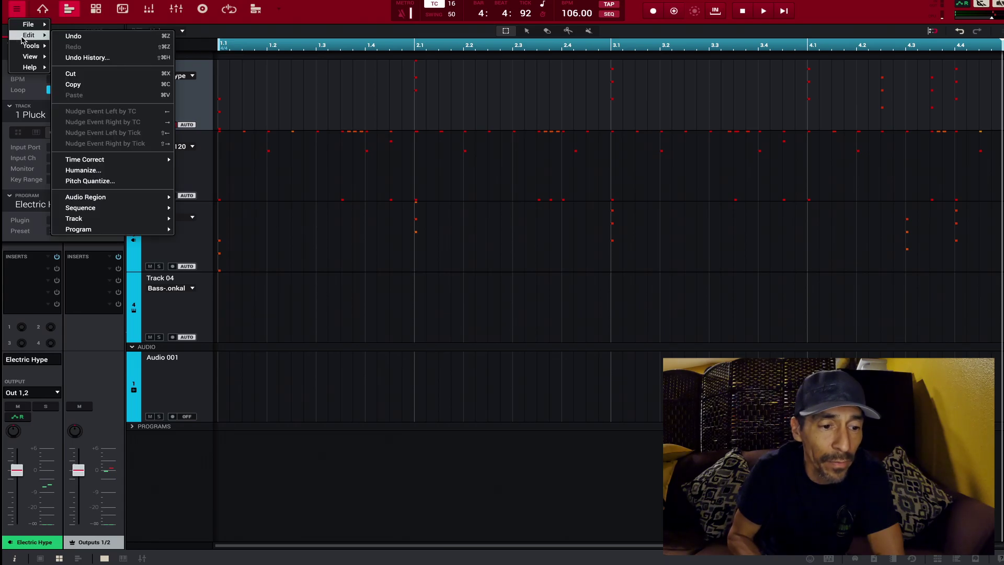
pyautogui.moveTo(98, 209)
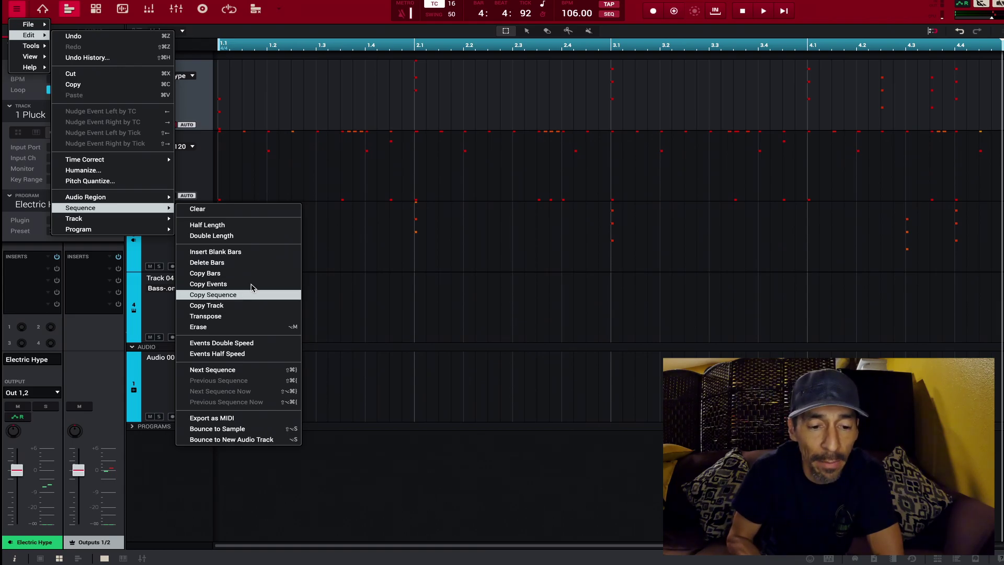
pyautogui.click(380, 258)
# Copy Sequence 01 over 2: Sequence 02 under the new name 'Verse'.
pyautogui.click(17, 10)
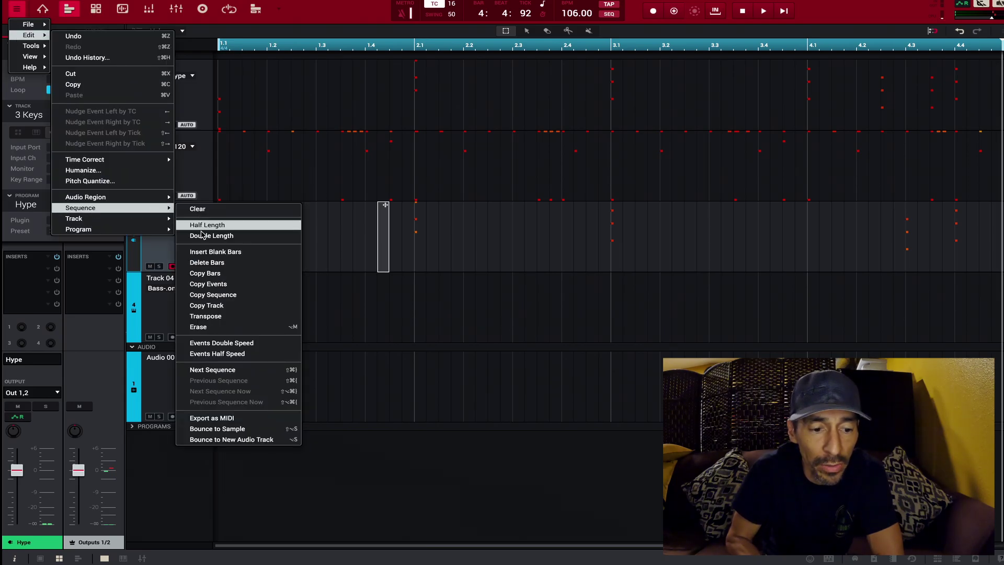
pyautogui.click(215, 294)
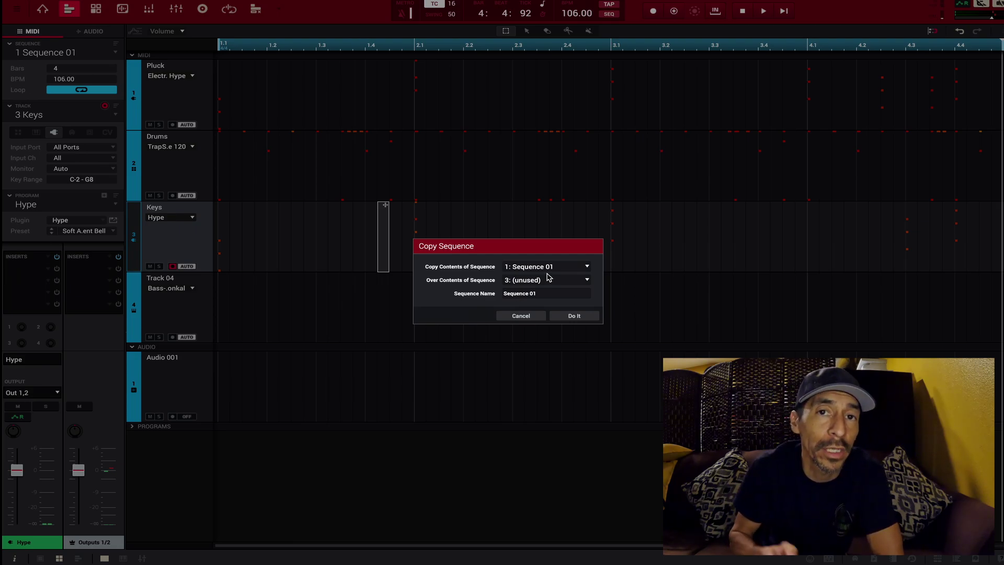
pyautogui.click(588, 281)
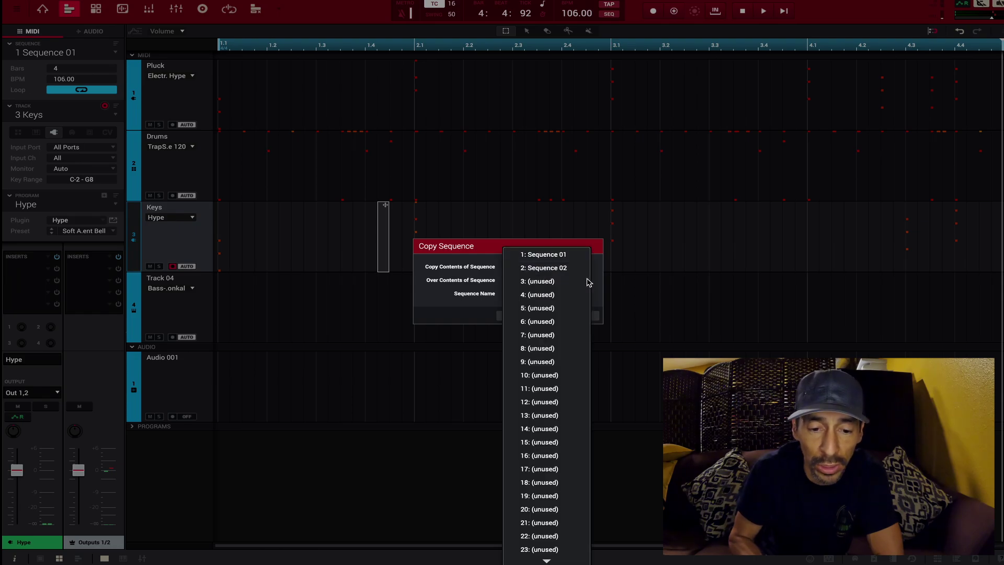
pyautogui.click(580, 270)
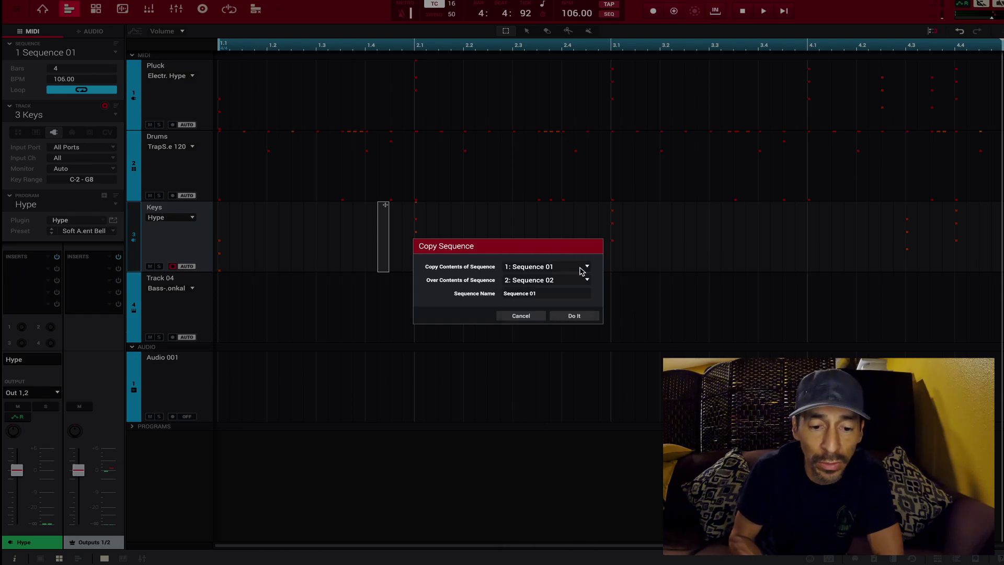
pyautogui.click(538, 295)
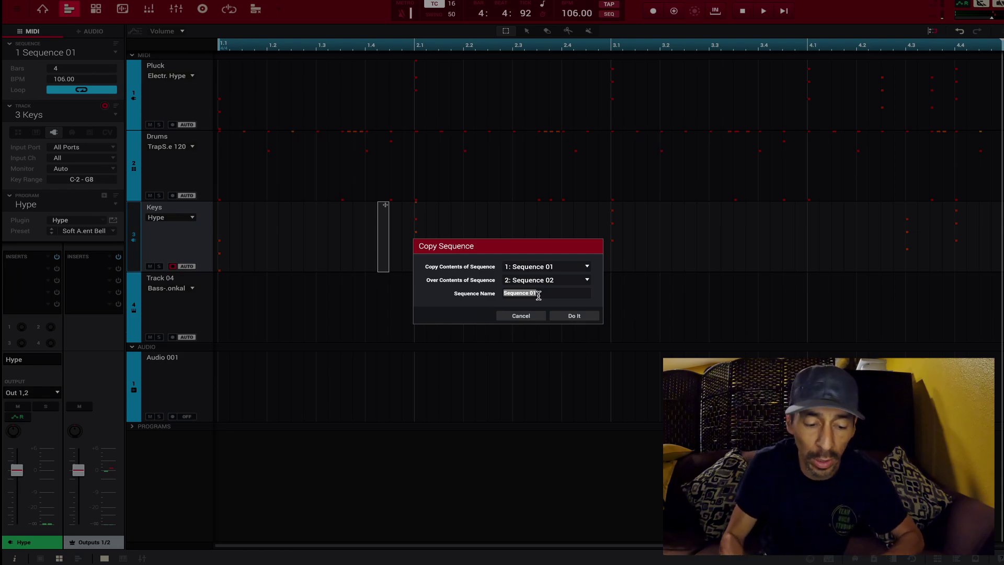
pyautogui.write('Verse')
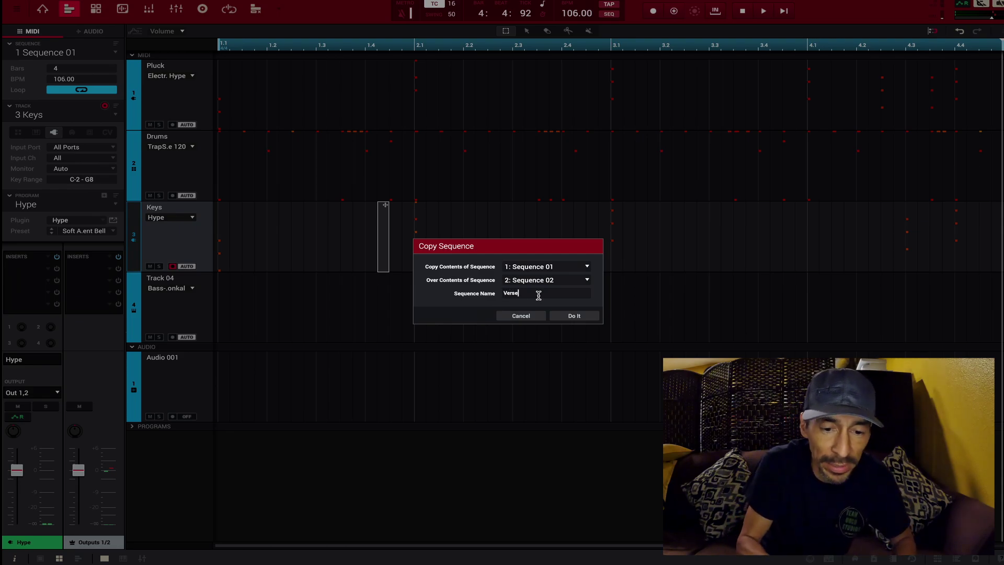
pyautogui.click(574, 318)
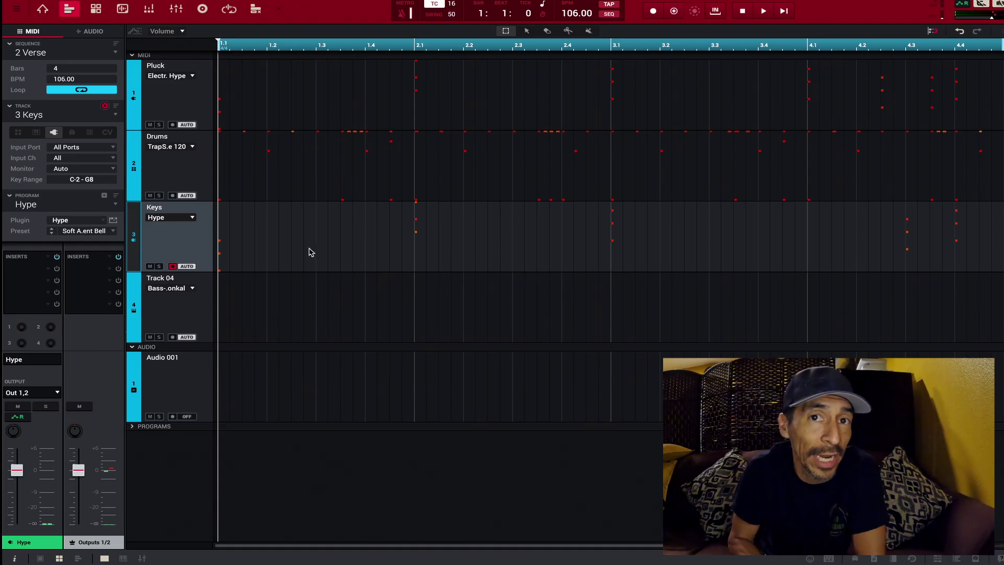
# Switch back to Sequence 01 and select its Drums track.
pyautogui.click(116, 55)
pyautogui.click(78, 63)
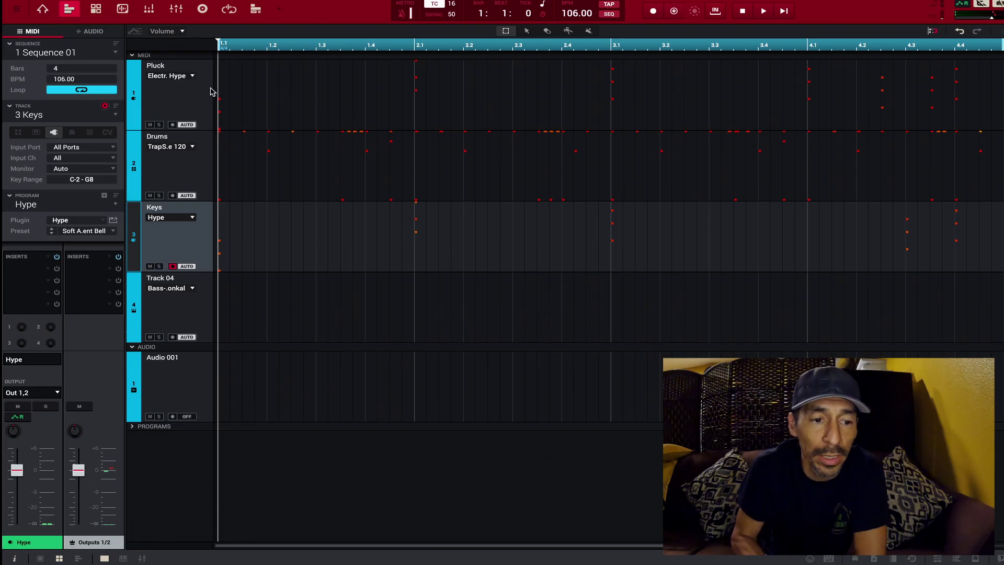
pyautogui.click(208, 174)
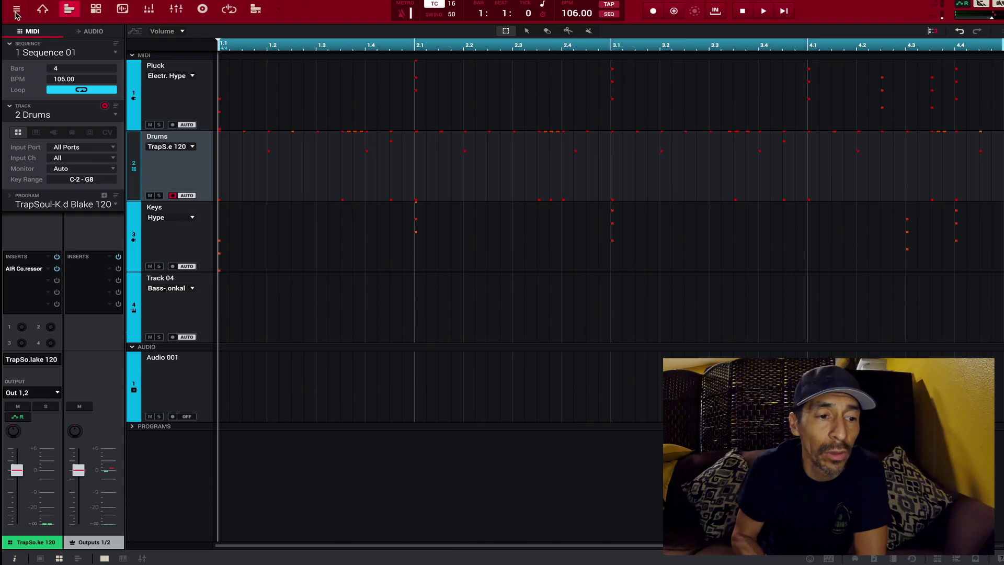
# Delete every drum note above the kick row in the grid, then play the track overview.
pyautogui.click(48, 14)
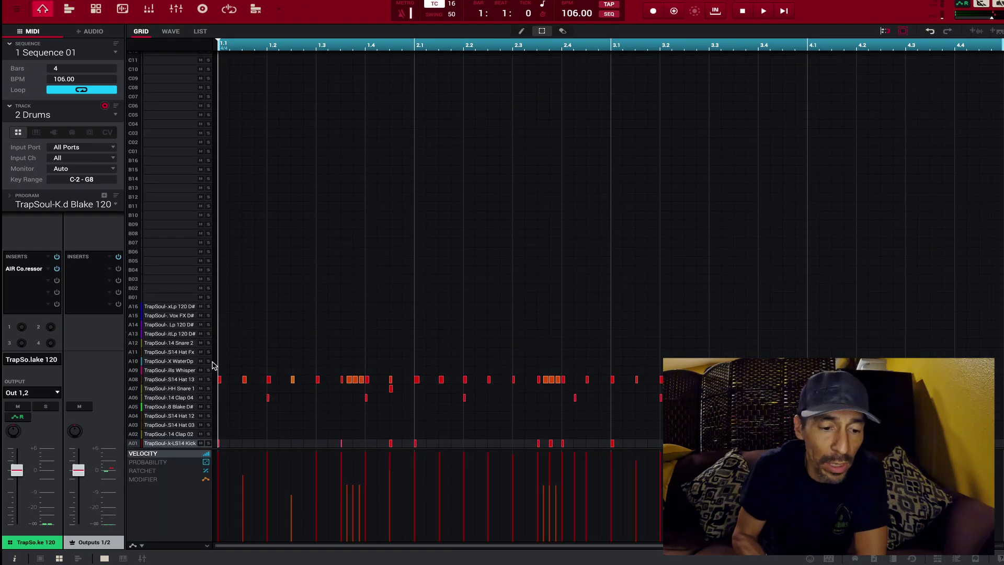
pyautogui.moveTo(220, 365); pyautogui.dragTo(998, 436)
pyautogui.press('Delete')
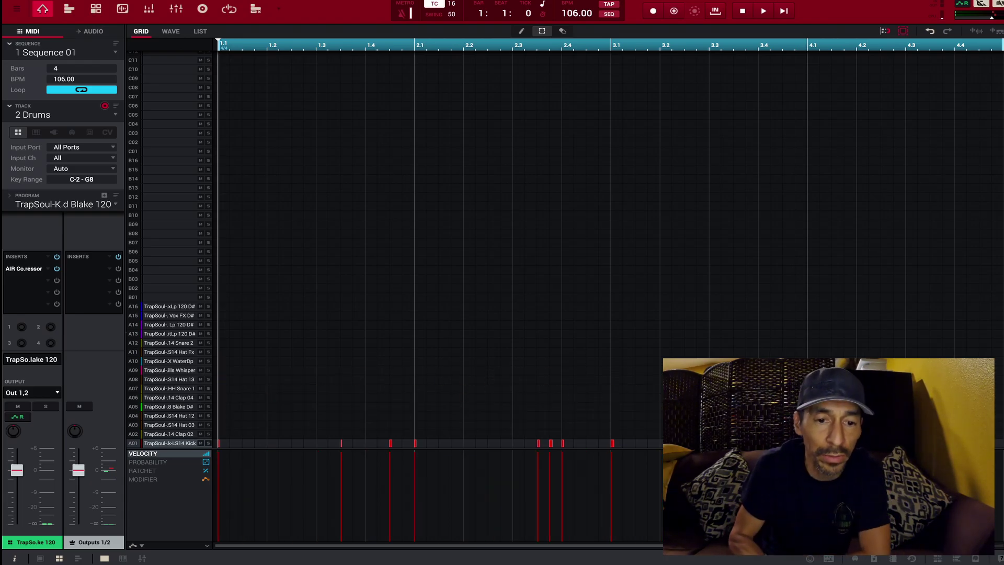
pyautogui.click(66, 9)
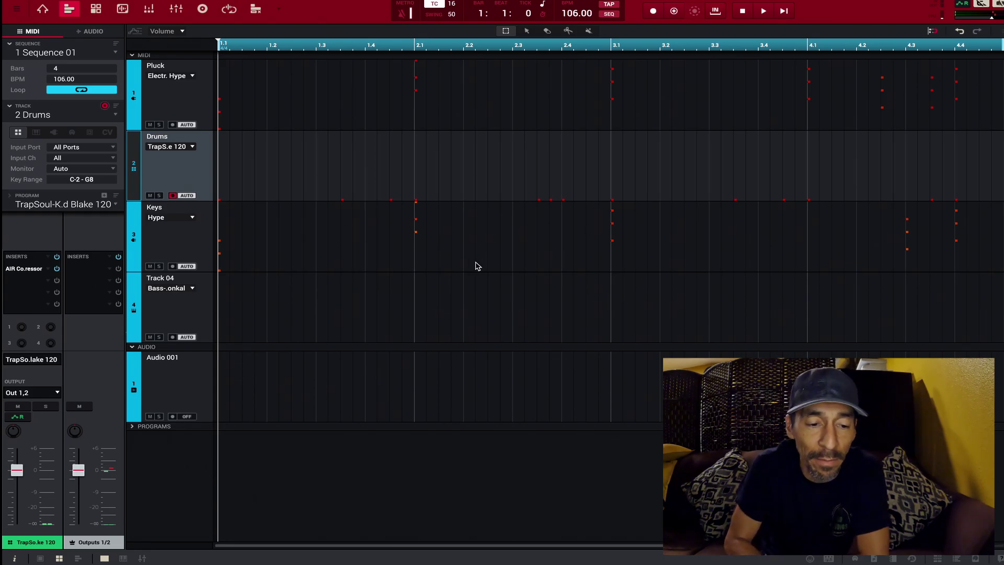
pyautogui.press('space')
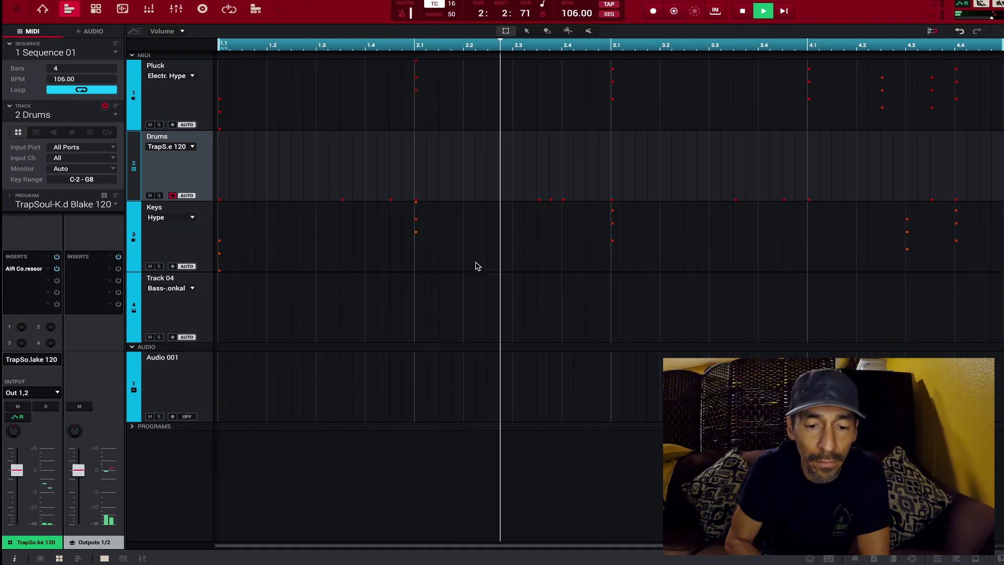
# Stop playback and make 2 Verse, with its full drum pattern, the current sequence.
pyautogui.press('space')
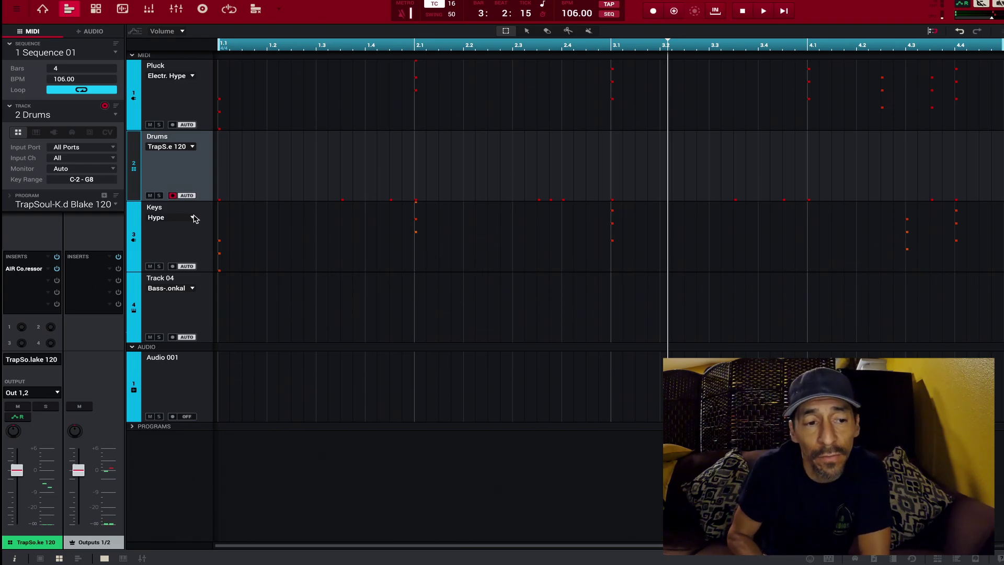
pyautogui.click(116, 55)
pyautogui.click(101, 76)
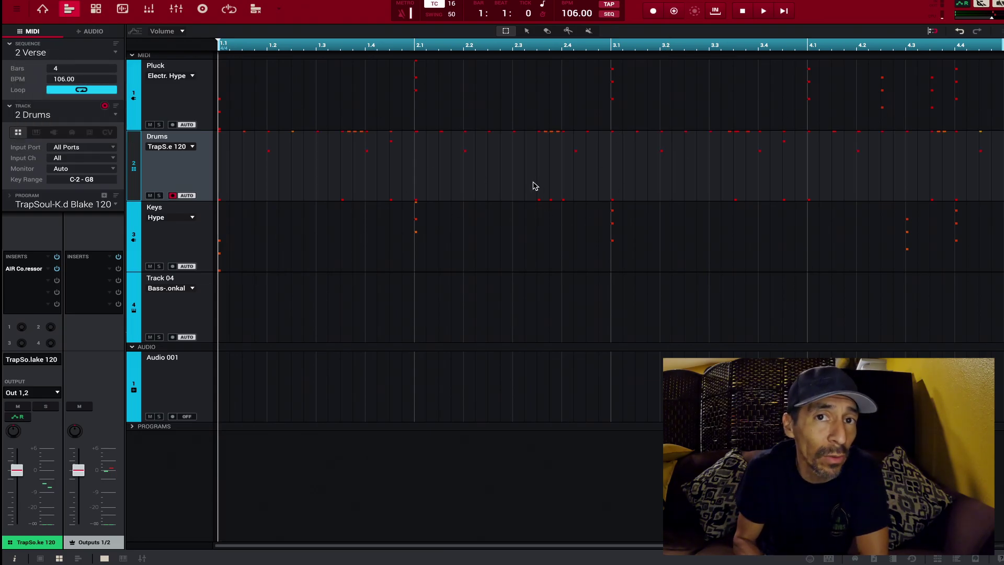
pyautogui.click(116, 54)
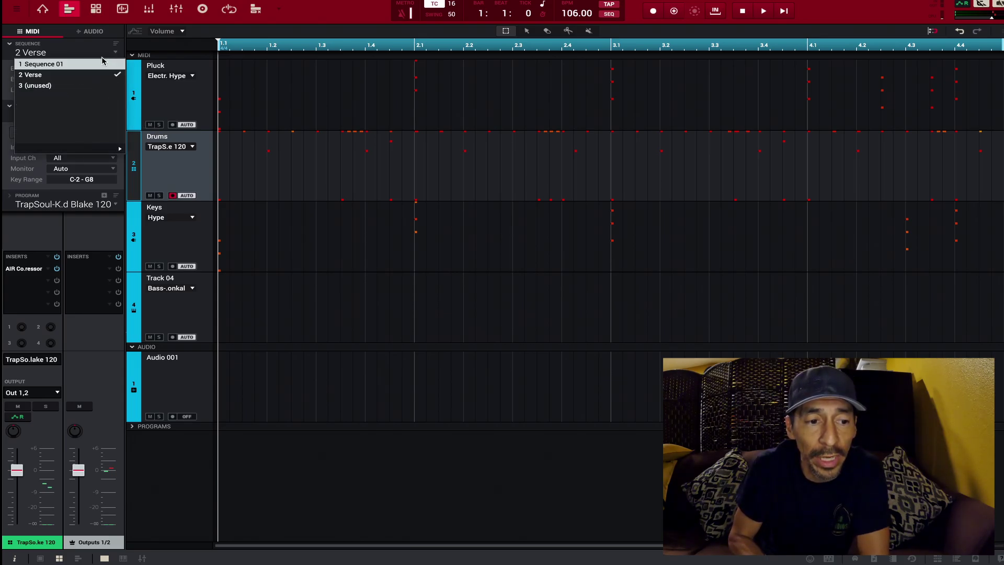
pyautogui.click(98, 53)
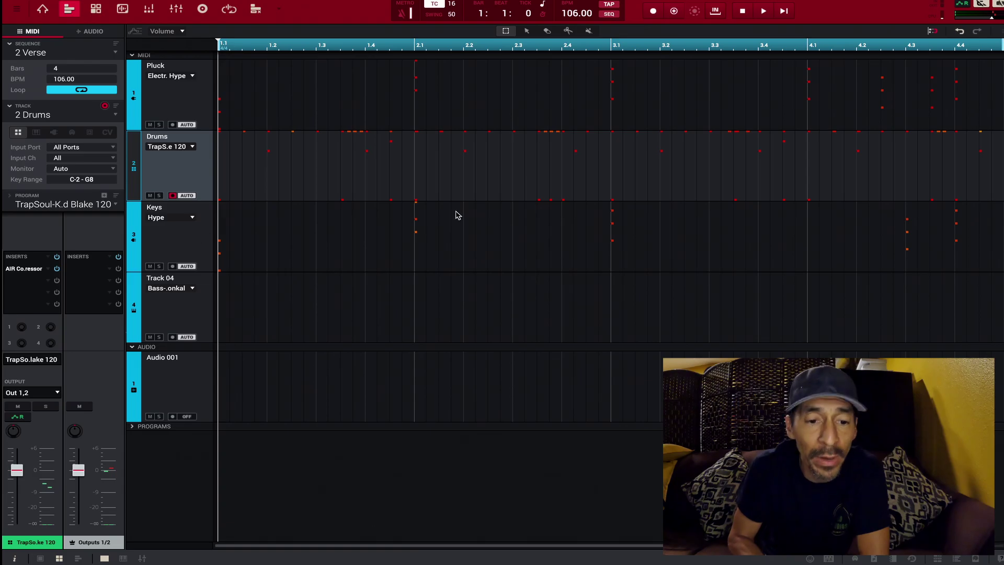
pyautogui.click(393, 182)
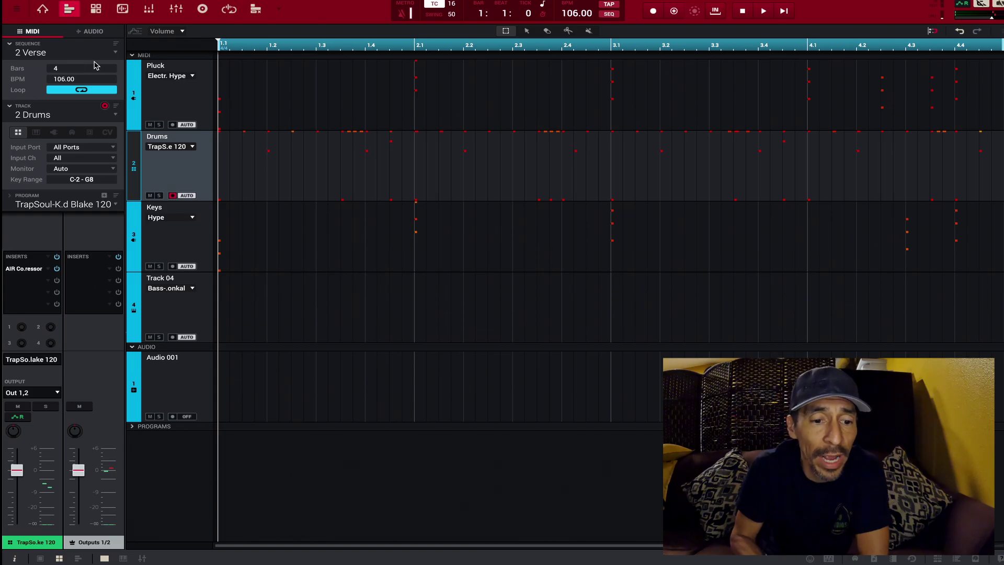
# Copy the Verse sequence into slot 3 under the name 'Chorus'.
pyautogui.click(17, 11)
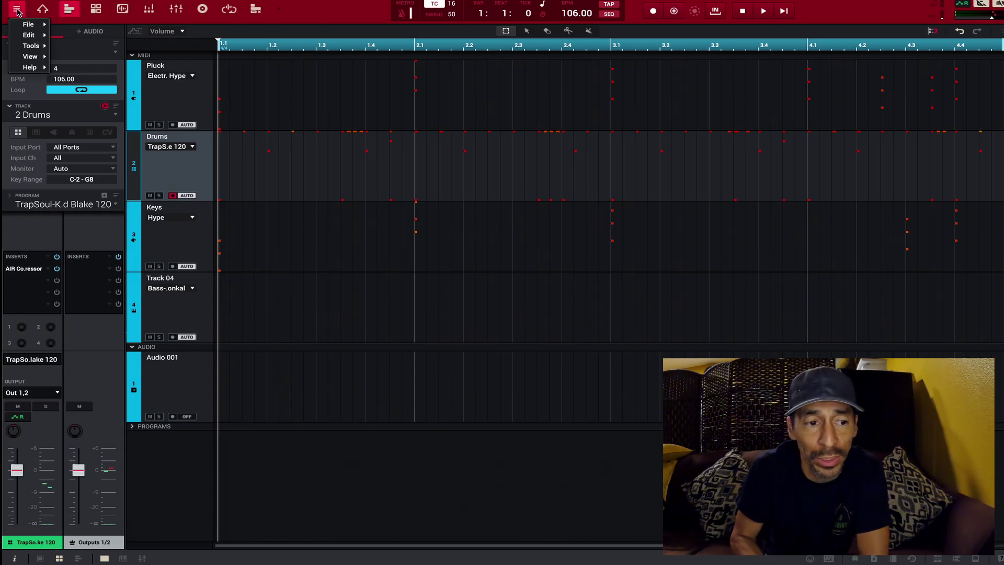
pyautogui.moveTo(21, 38)
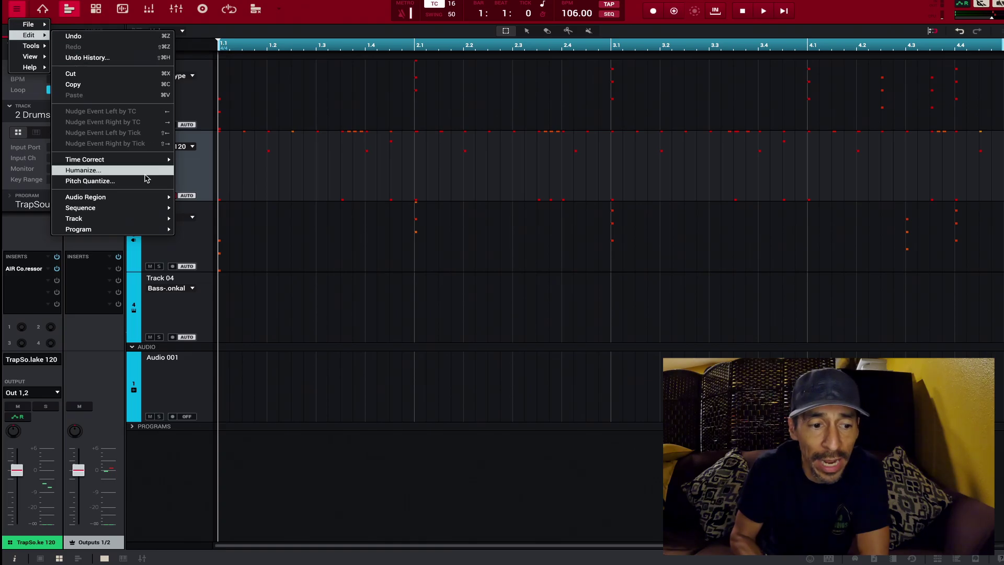
pyautogui.moveTo(127, 206)
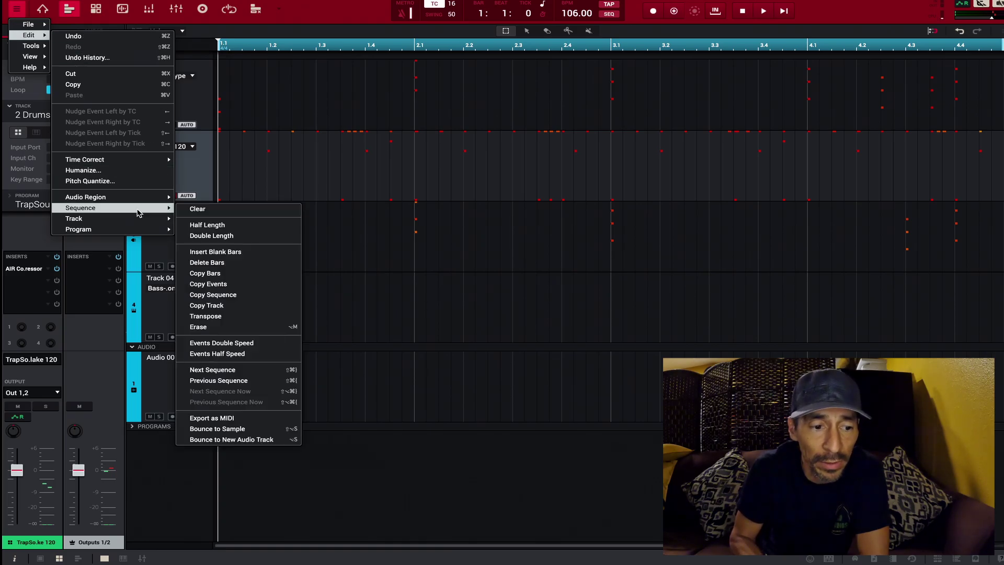
pyautogui.click(228, 296)
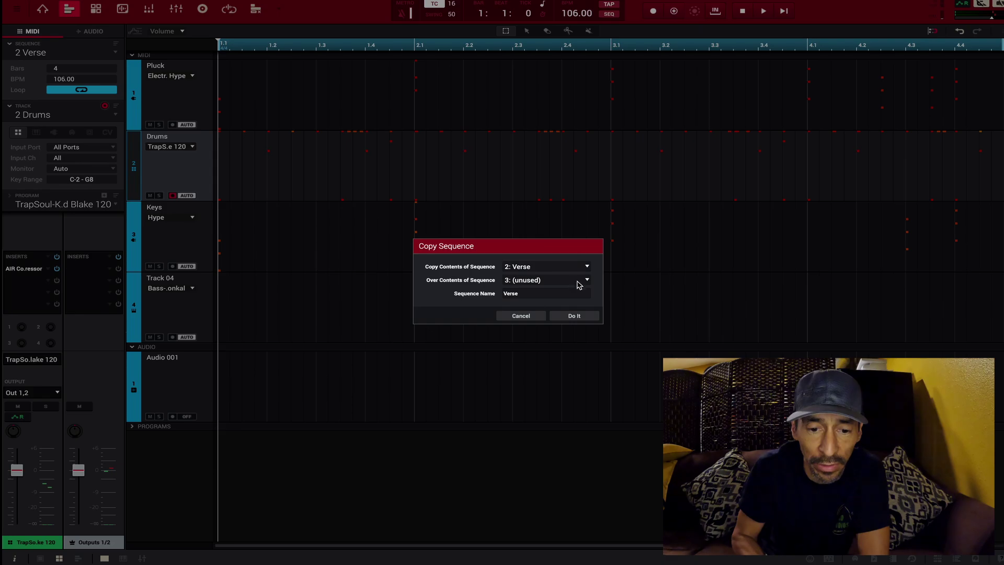
pyautogui.doubleClick(519, 294)
pyautogui.press('BackSpace')
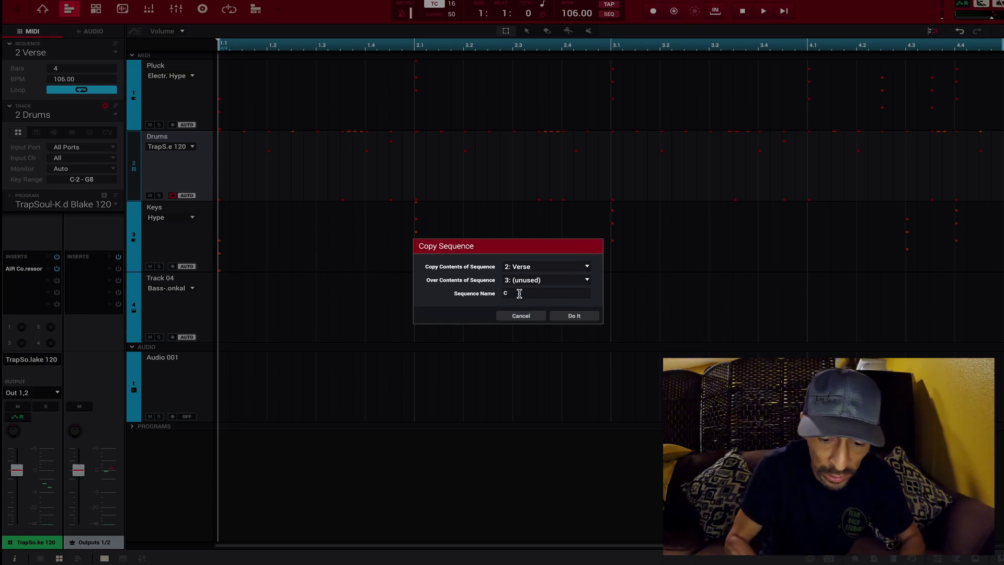
pyautogui.write('Choru')
pyautogui.write('s')
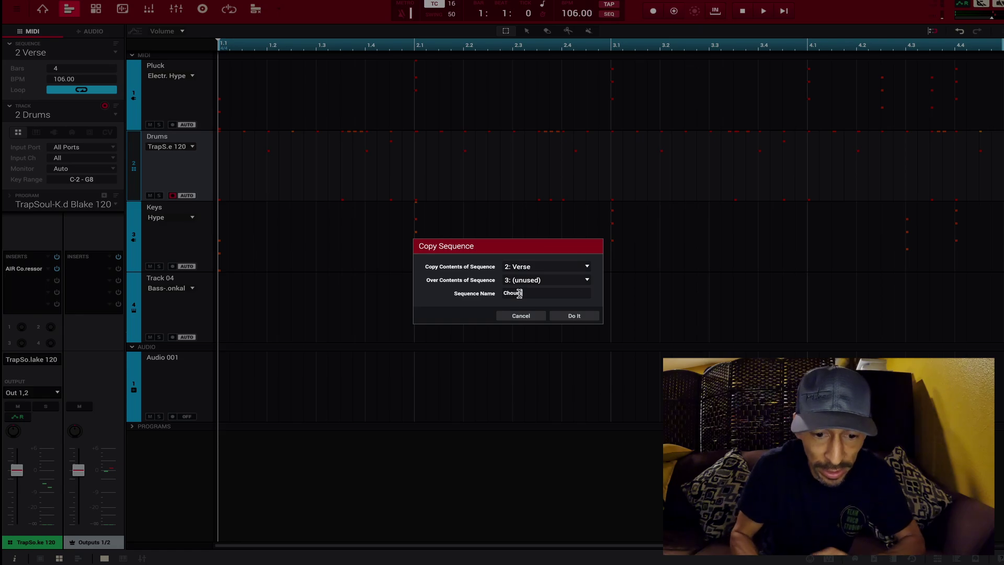
pyautogui.click(573, 316)
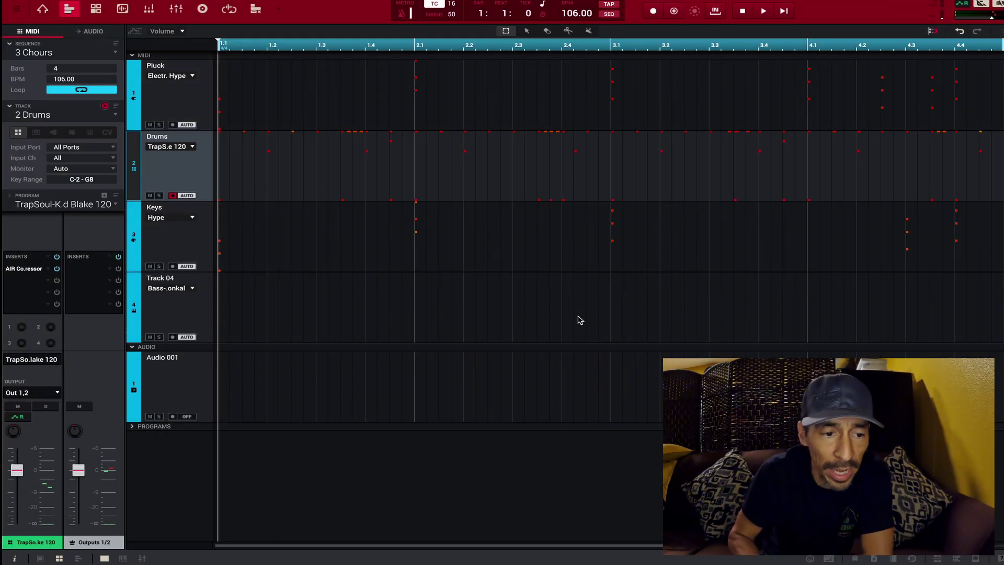
# Switch to Sequence 01, audition it briefly, and rename it 'Intro'.
pyautogui.click(116, 53)
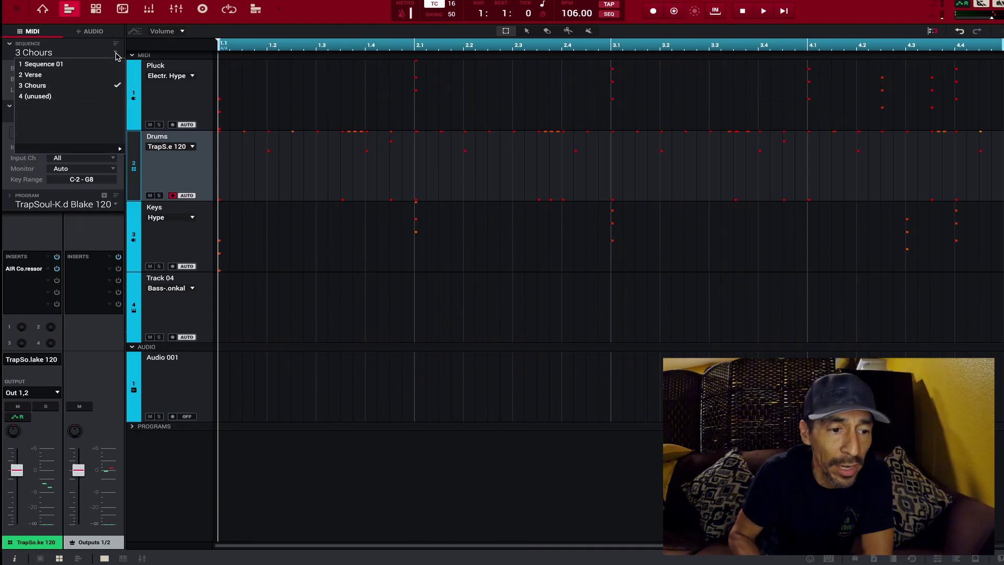
pyautogui.click(67, 63)
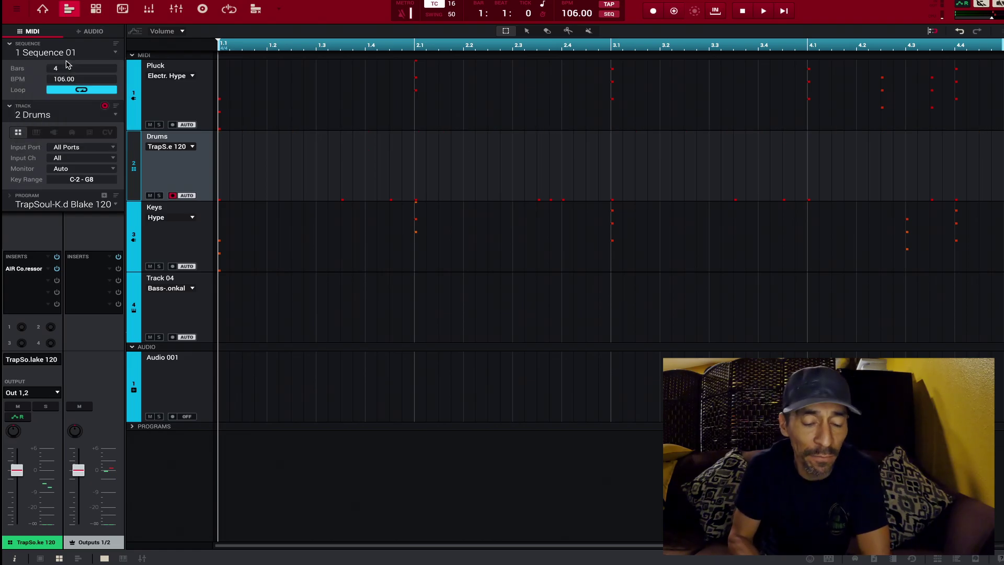
pyautogui.press('space')
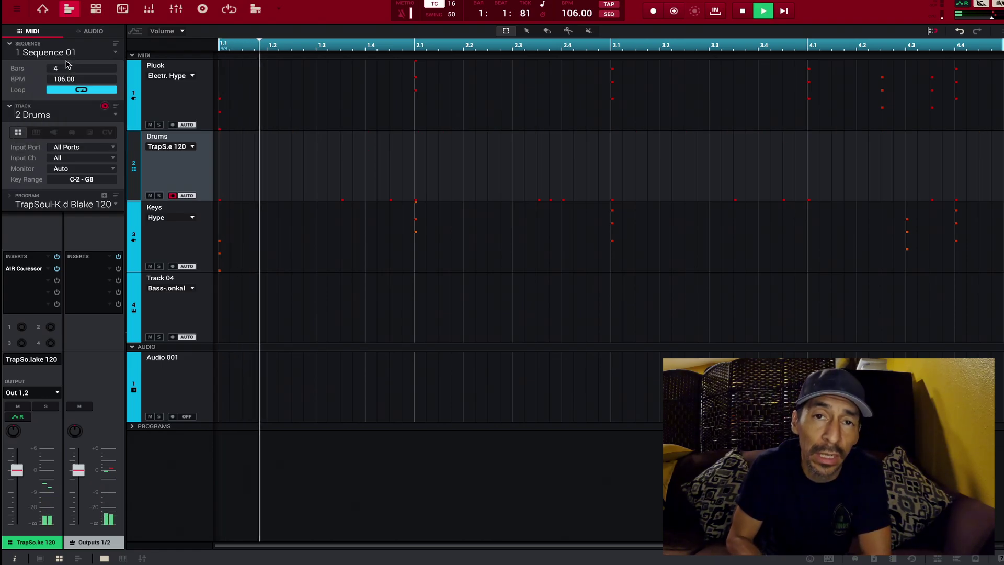
pyautogui.press('space')
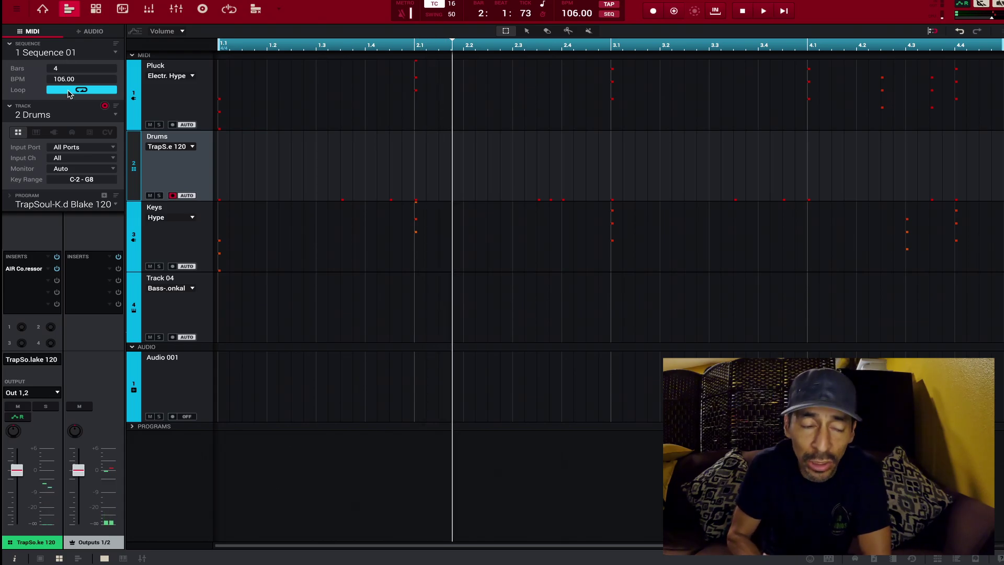
pyautogui.doubleClick(72, 55)
pyautogui.press('BackSpace')
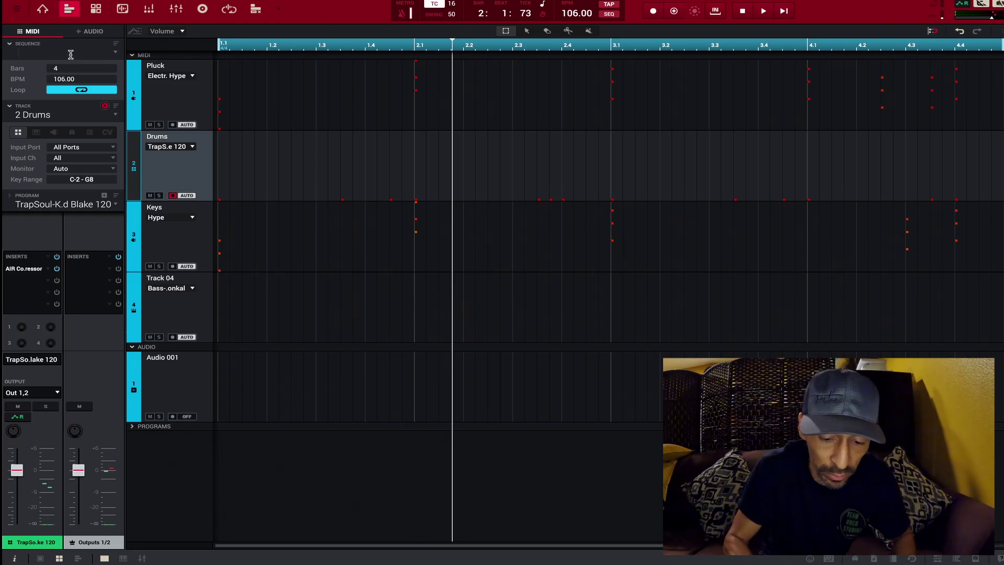
pyautogui.write('Intro')
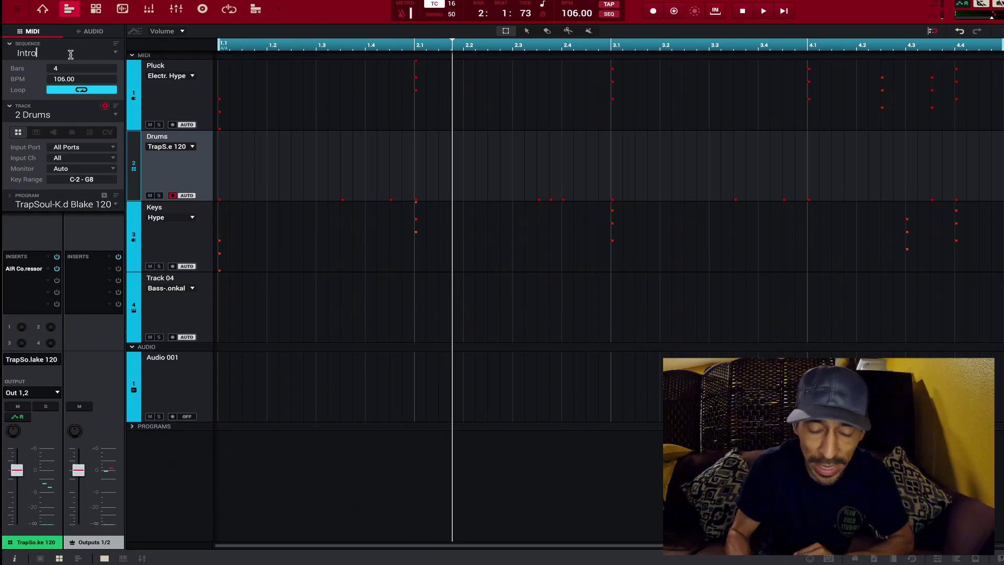
pyautogui.press('Return')
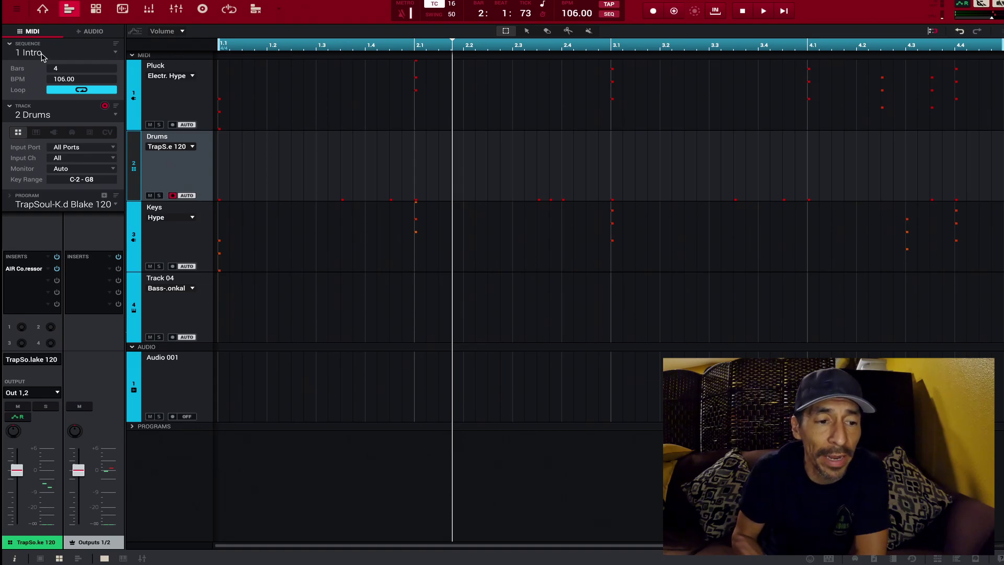
# Play the Intro, then make Verse the current sequence again.
pyautogui.click(111, 52)
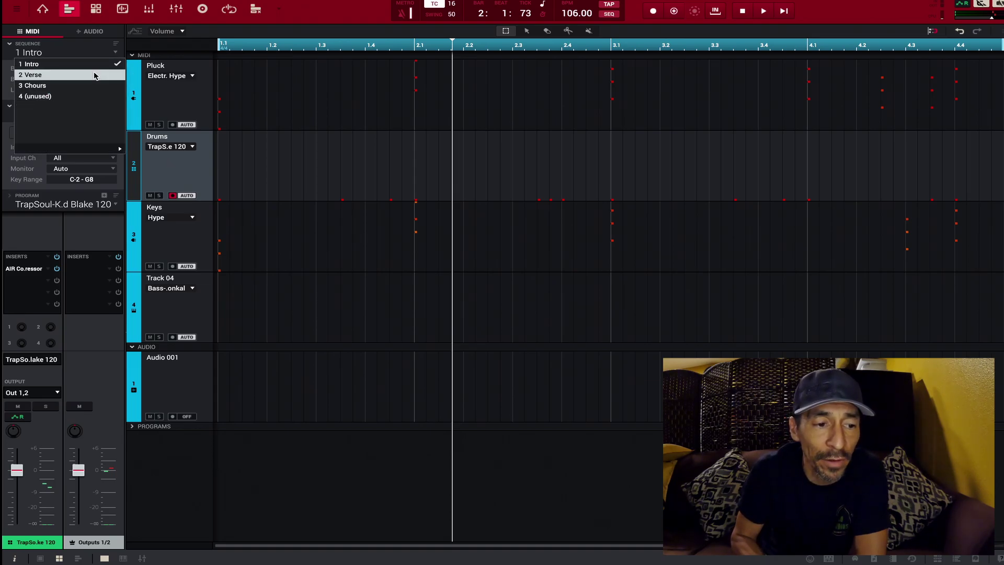
pyautogui.click(116, 56)
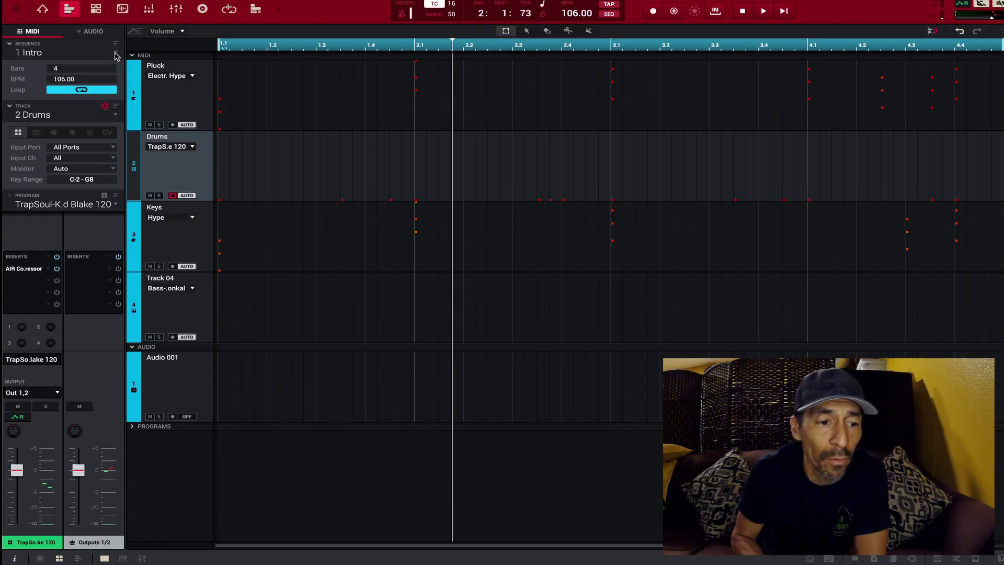
pyautogui.click(116, 54)
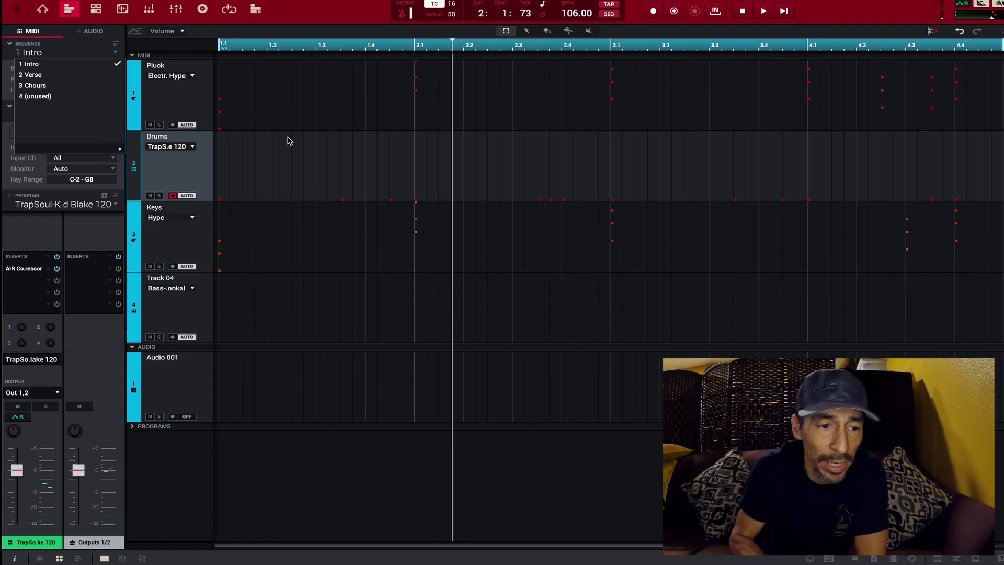
pyautogui.click(84, 54)
pyautogui.press('space')
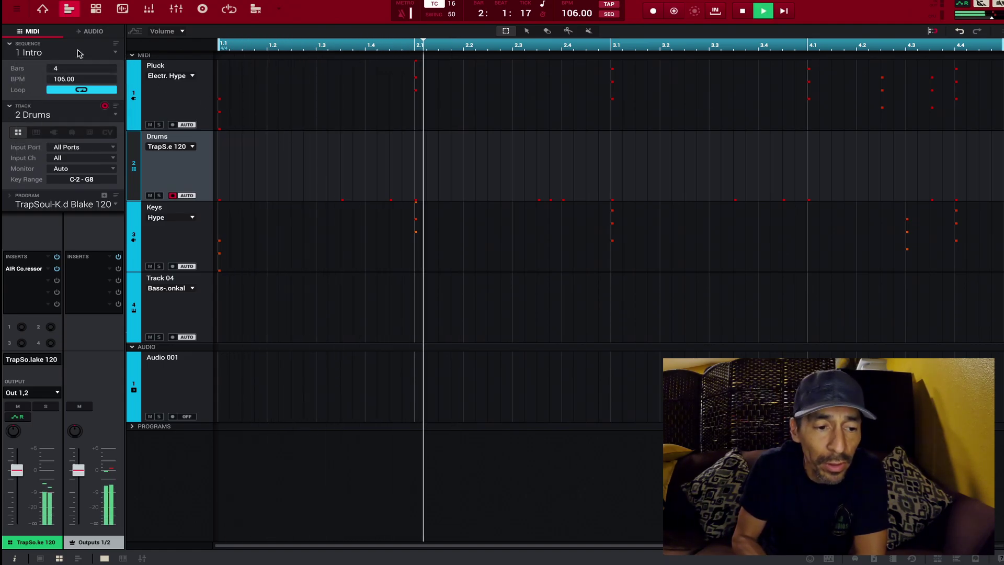
pyautogui.click(115, 53)
pyautogui.click(90, 77)
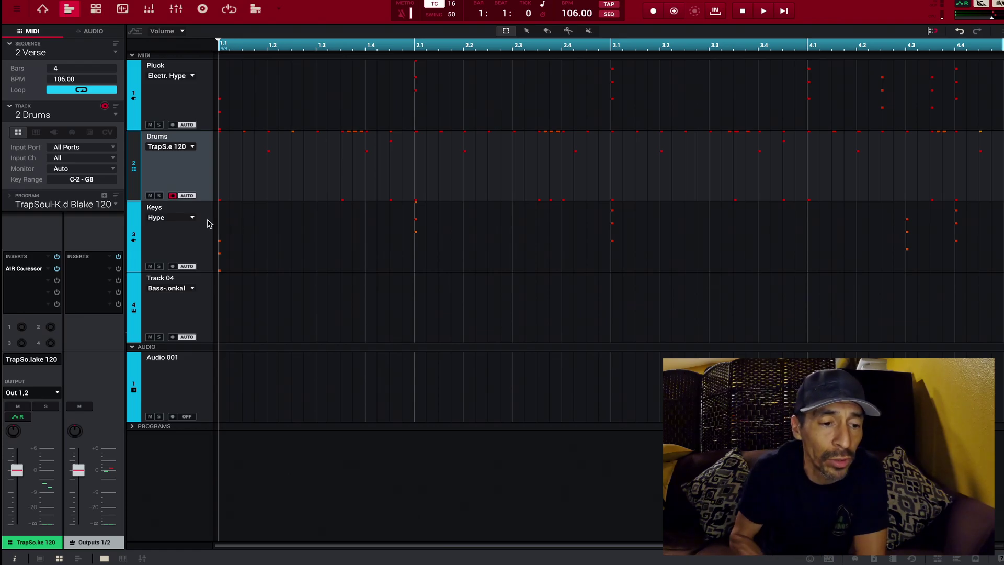
# Delete the Verse hi-hat notes in rows A07–A08 up to about bar 2.3.
pyautogui.click(44, 11)
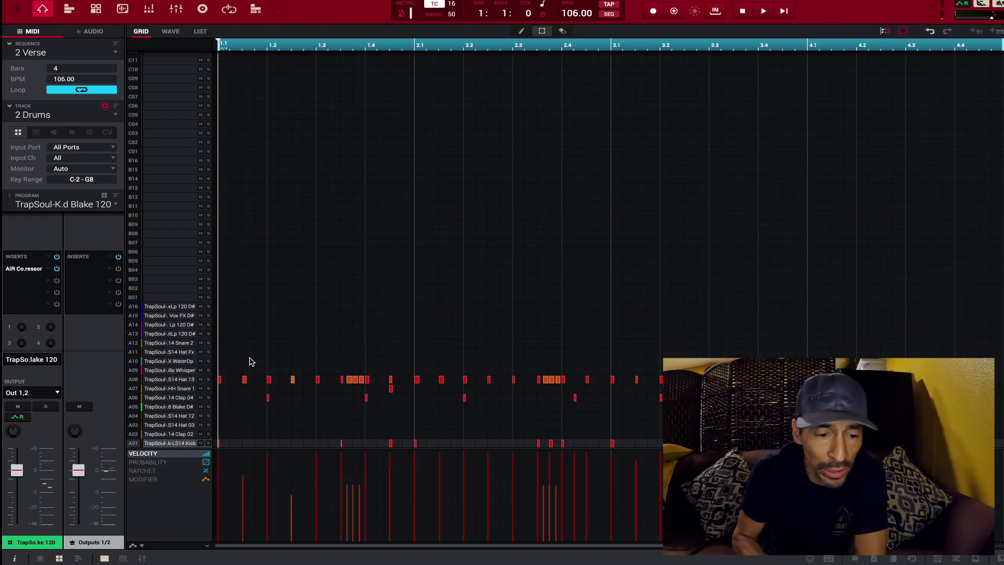
pyautogui.moveTo(225, 361); pyautogui.dragTo(528, 396)
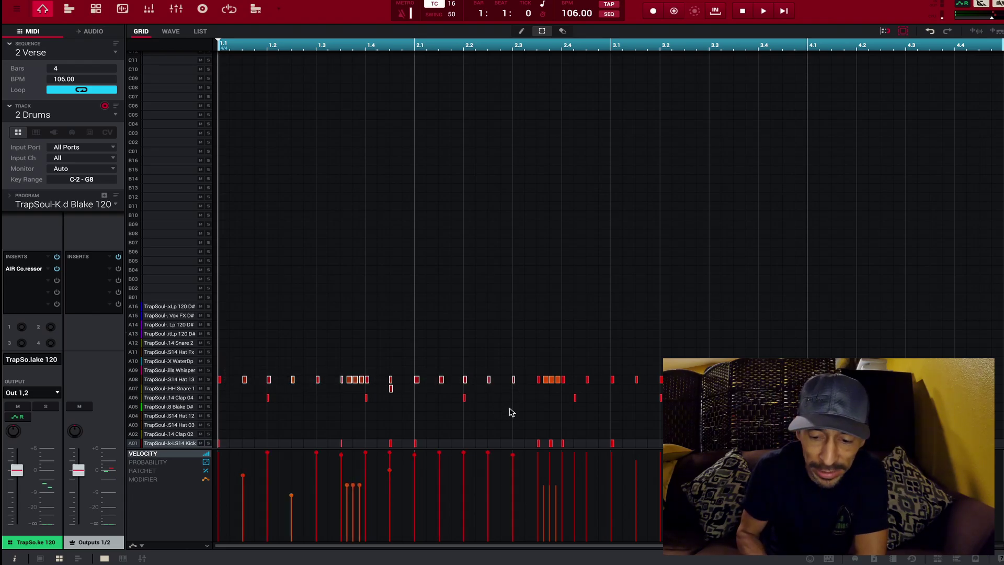
pyautogui.press('Delete')
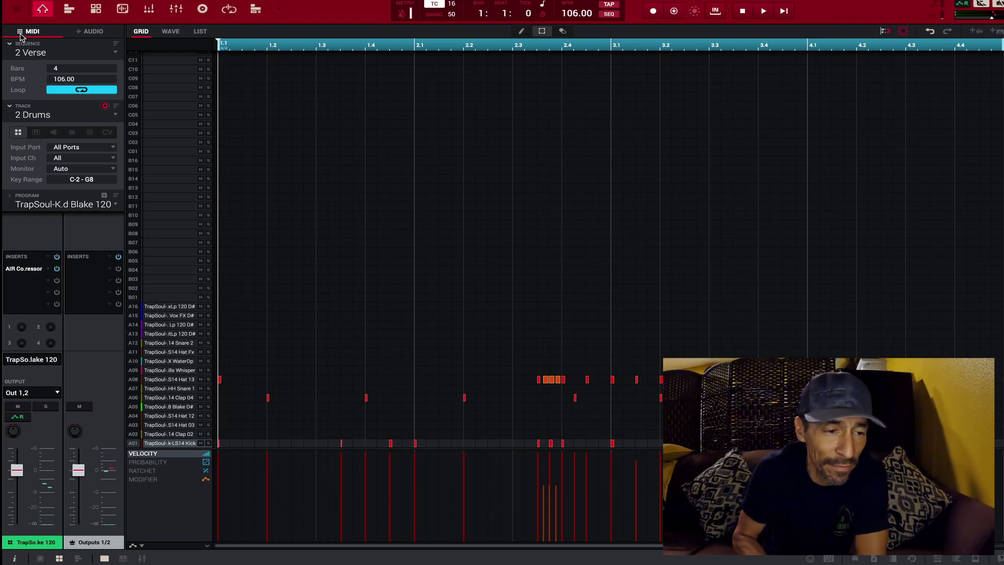
pyautogui.click(69, 8)
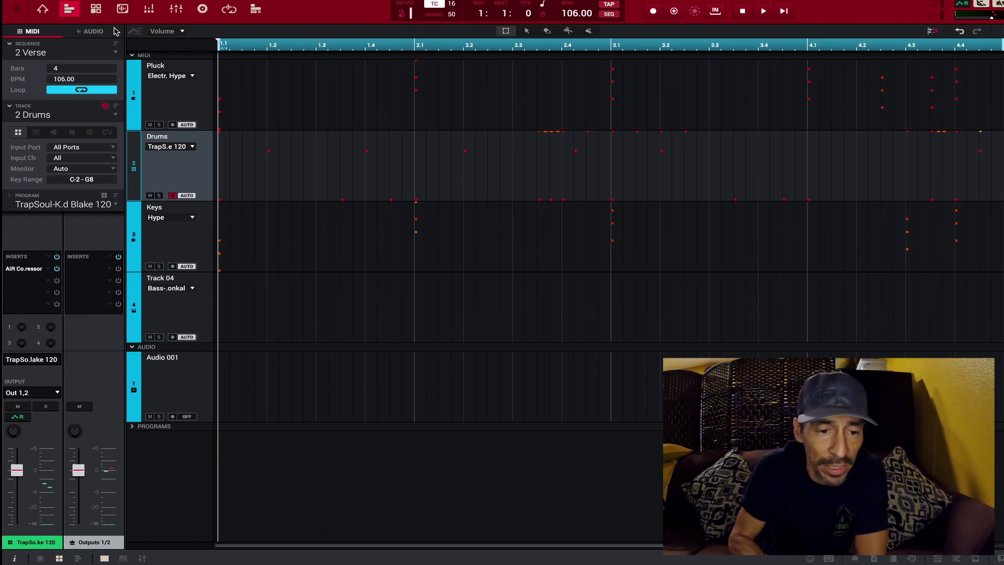
# Play the edited Verse through, then show its Drums notes in the grid editor.
pyautogui.press('space')
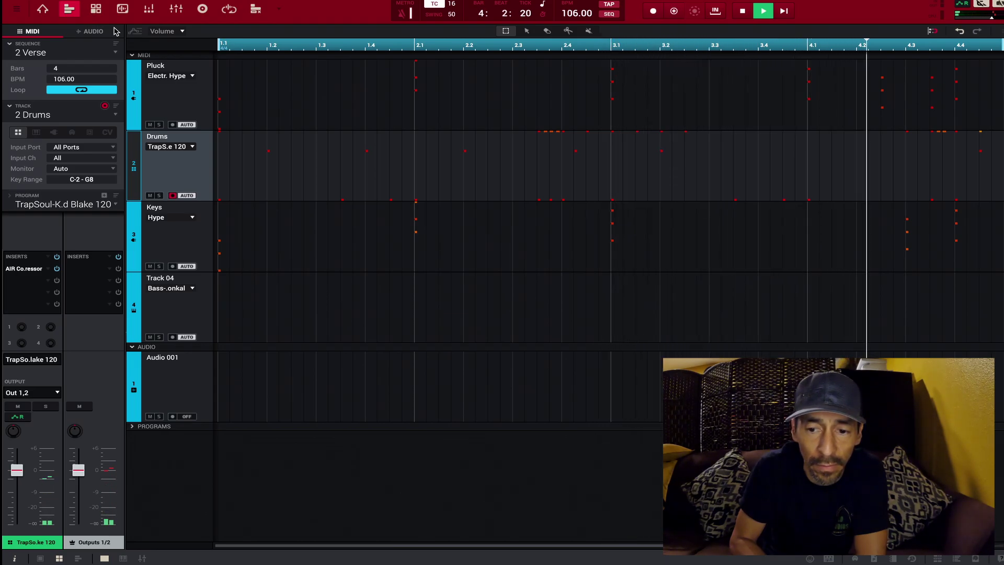
pyautogui.press('space')
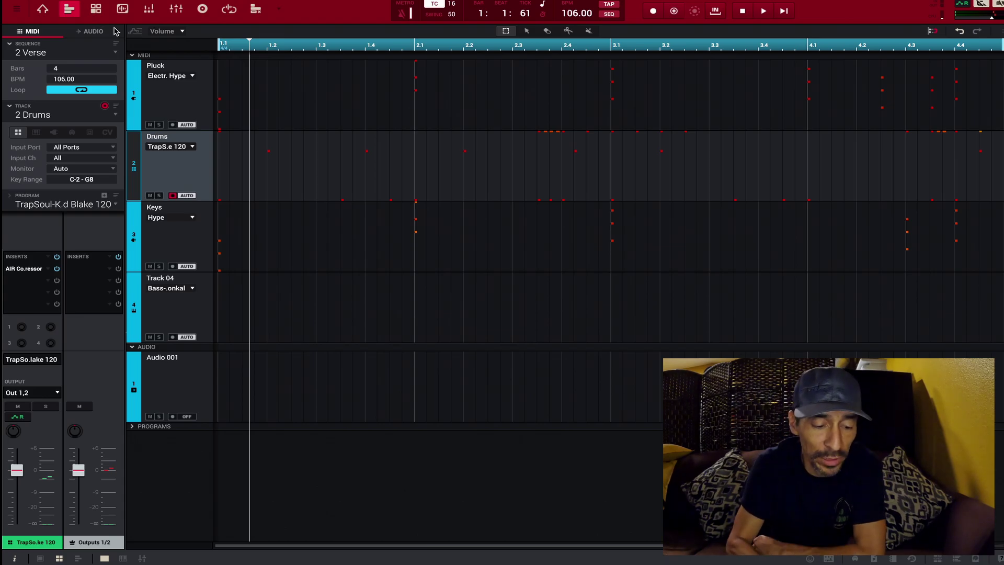
pyautogui.hotkey('ctrl', 'g')
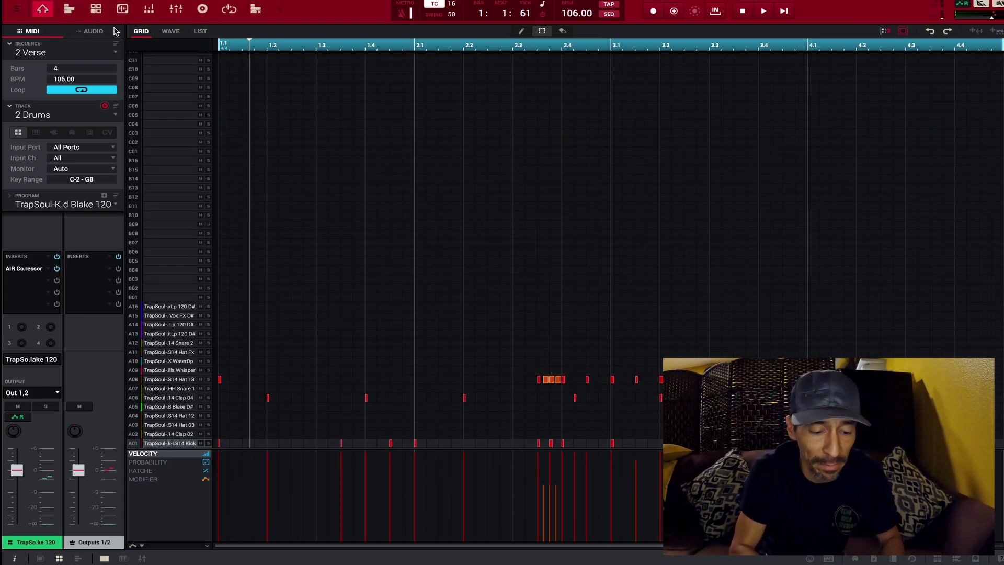
# Undo the hat-note deletion, play back the restored hats, and return to the track overview.
pyautogui.hotkey('ctrl', 'v')
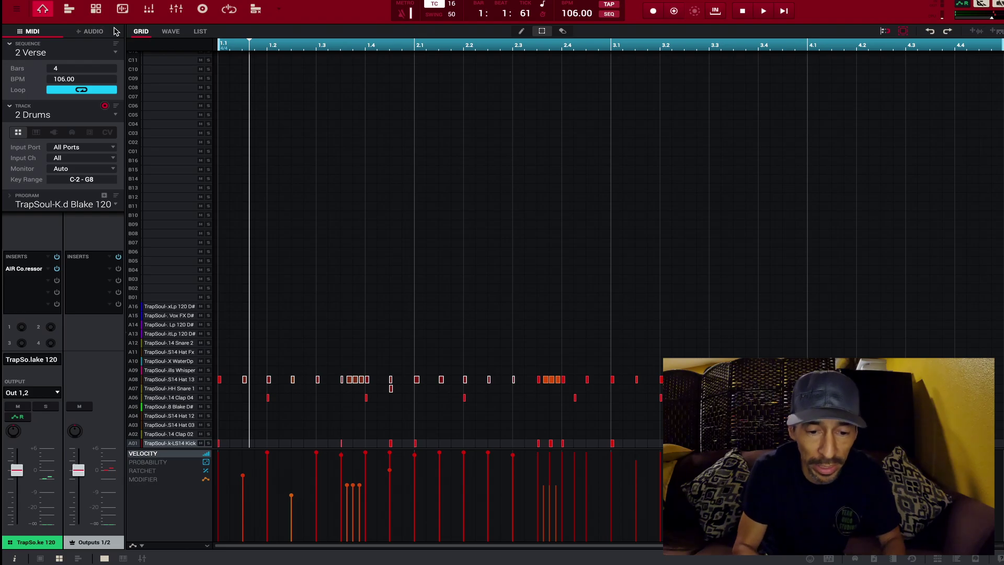
pyautogui.press('space')
pyautogui.press('space')
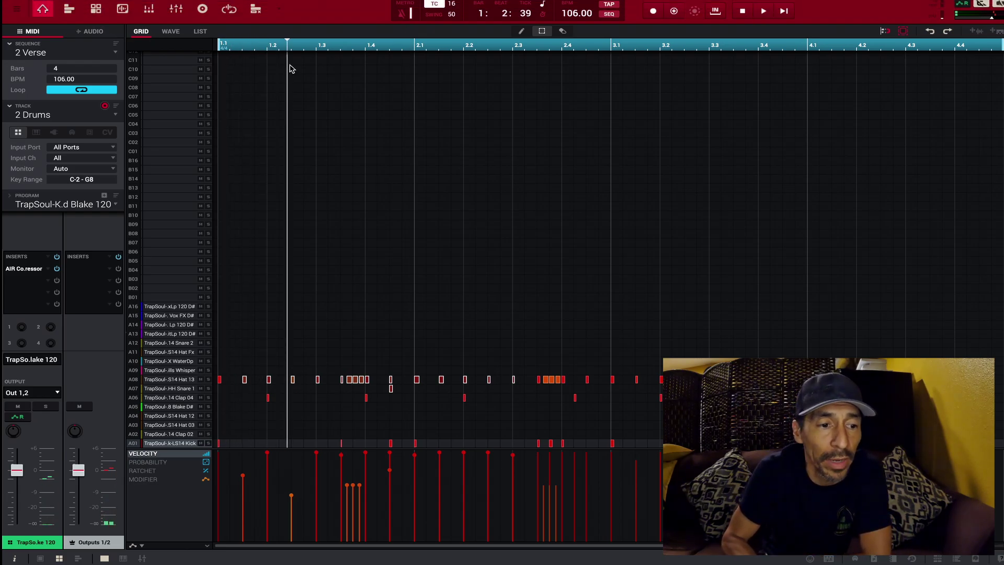
pyautogui.click(69, 10)
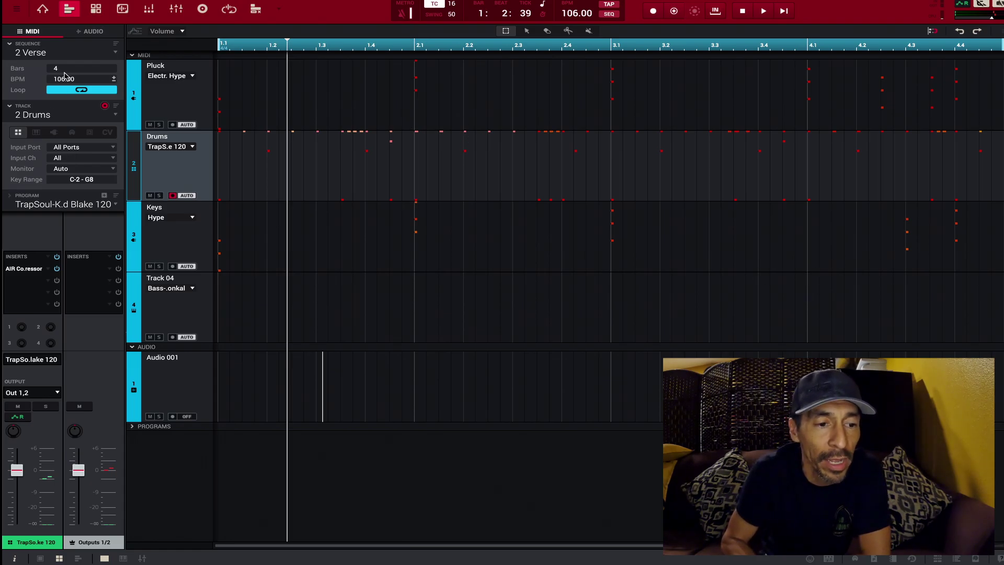
# Double the Verse sequence's length to 8 bars with Edit > Sequence > Double Length.
pyautogui.click(16, 9)
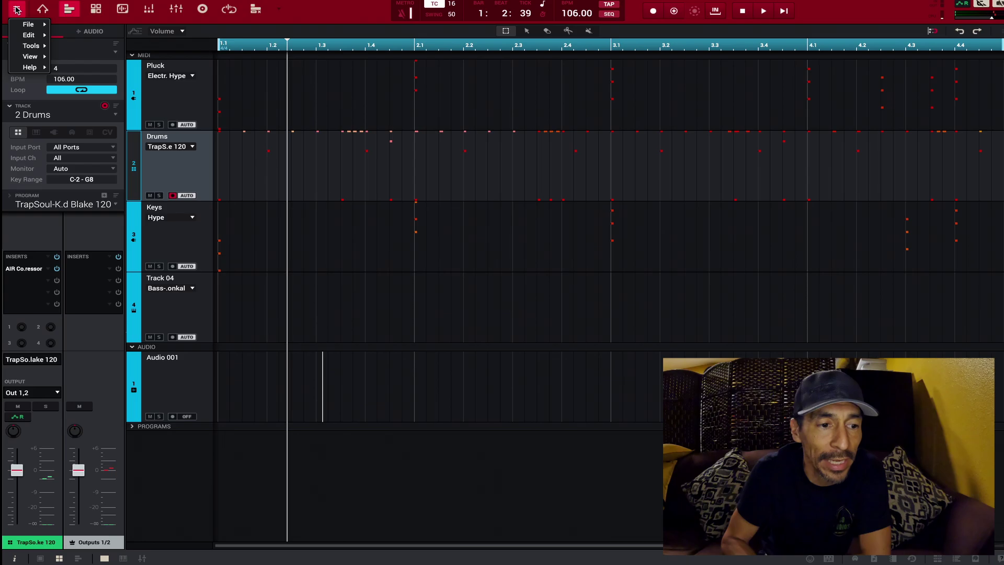
pyautogui.moveTo(22, 36)
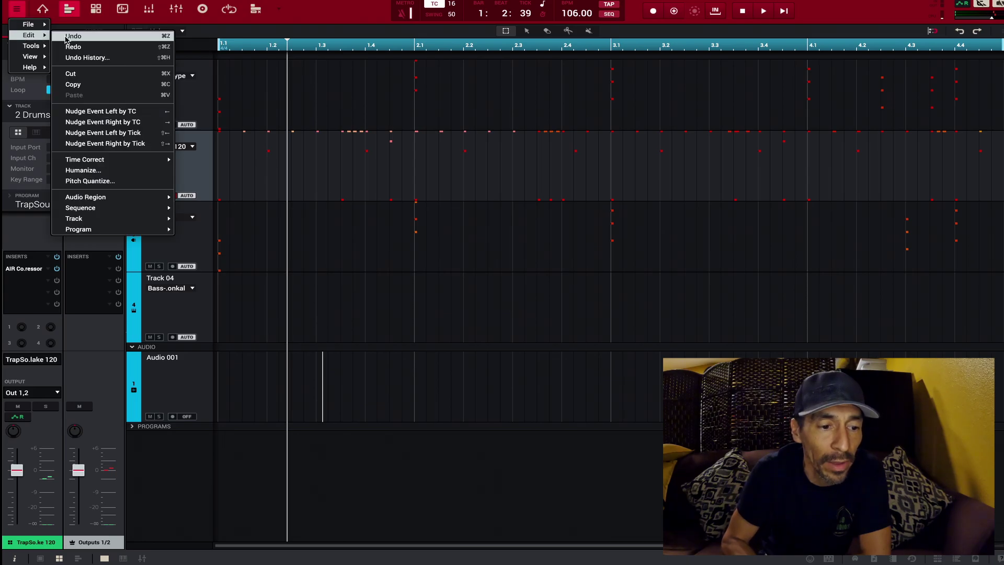
pyautogui.moveTo(105, 211)
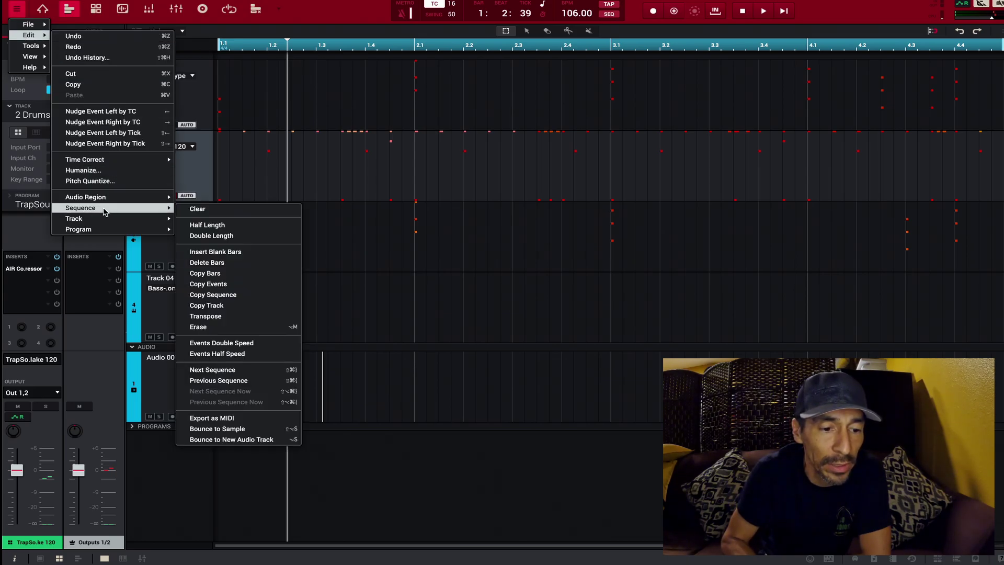
pyautogui.click(196, 236)
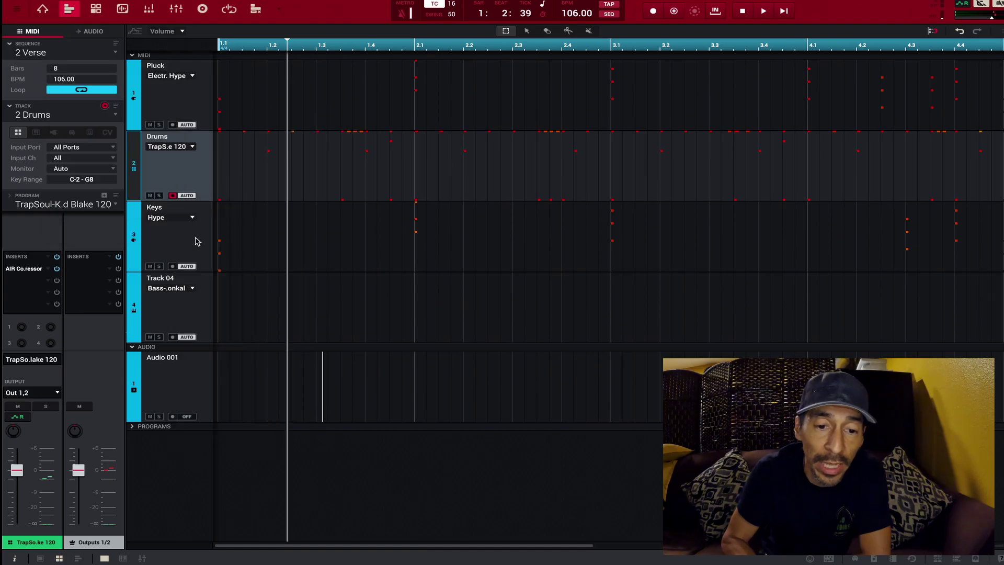
pyautogui.scroll(-2, 538, 51)
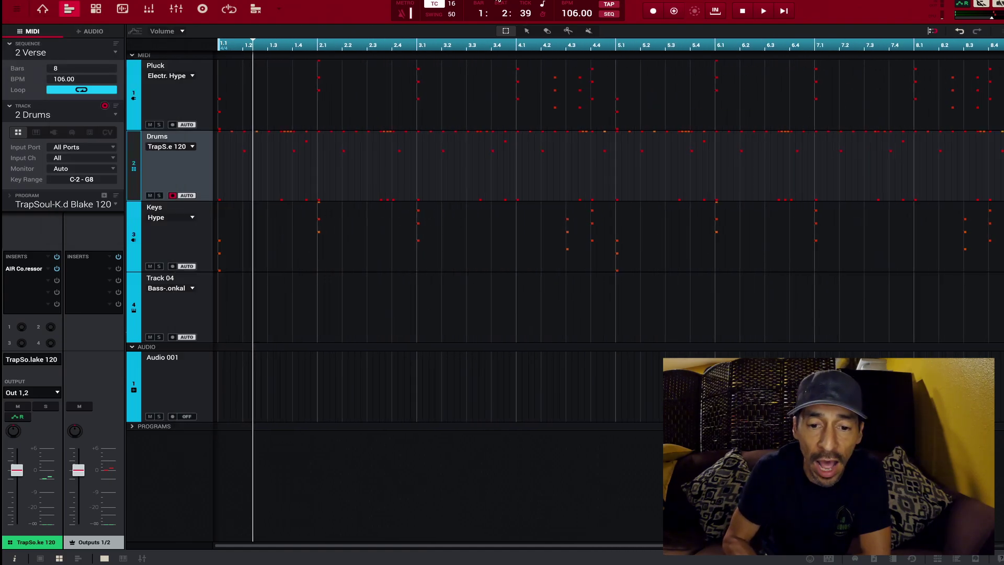
# Check that Intro is still 4 bars, then switch back to Verse.
pyautogui.click(117, 55)
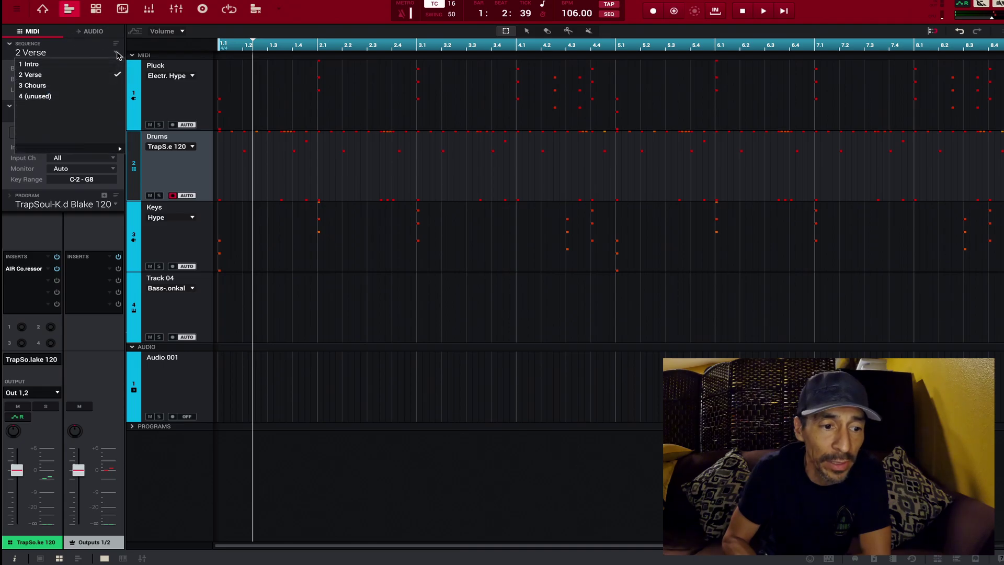
pyautogui.click(108, 66)
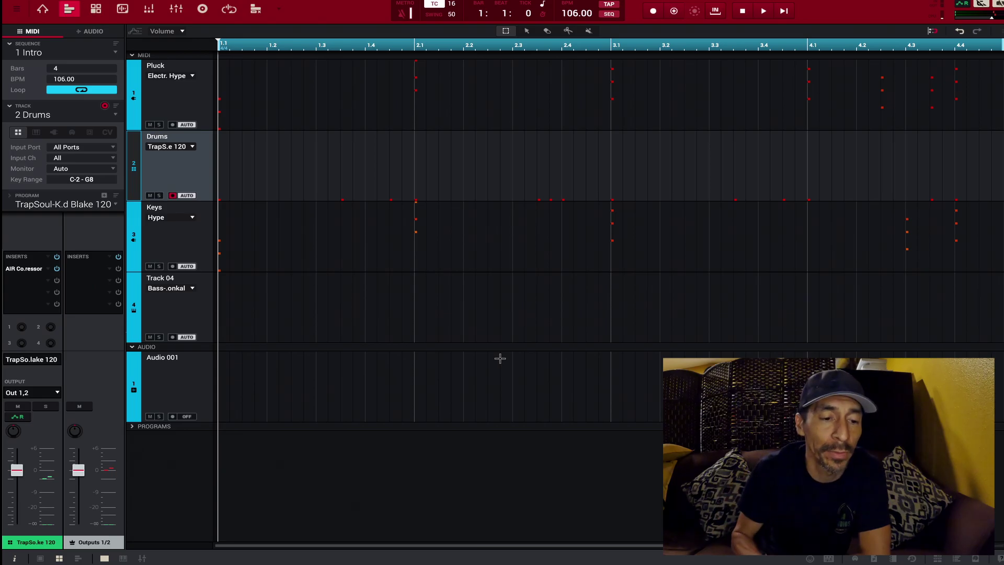
pyautogui.click(117, 53)
pyautogui.click(111, 73)
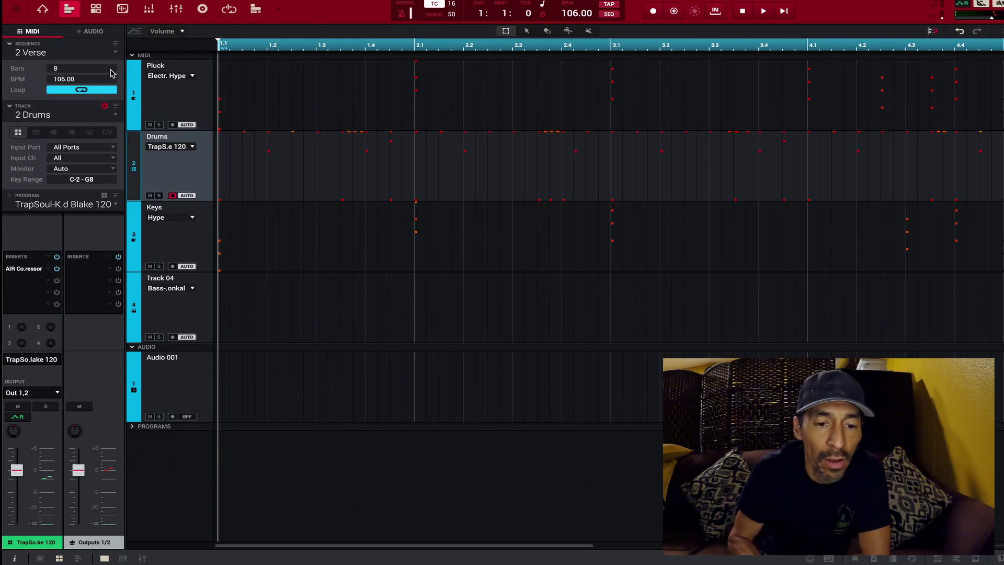
# In the Drums grid editor, delete the early hat and clap notes and the row A08 hi-hats near bar 3.3.
pyautogui.click(43, 9)
pyautogui.moveTo(266, 292); pyautogui.dragTo(411, 425)
pyautogui.press('Delete')
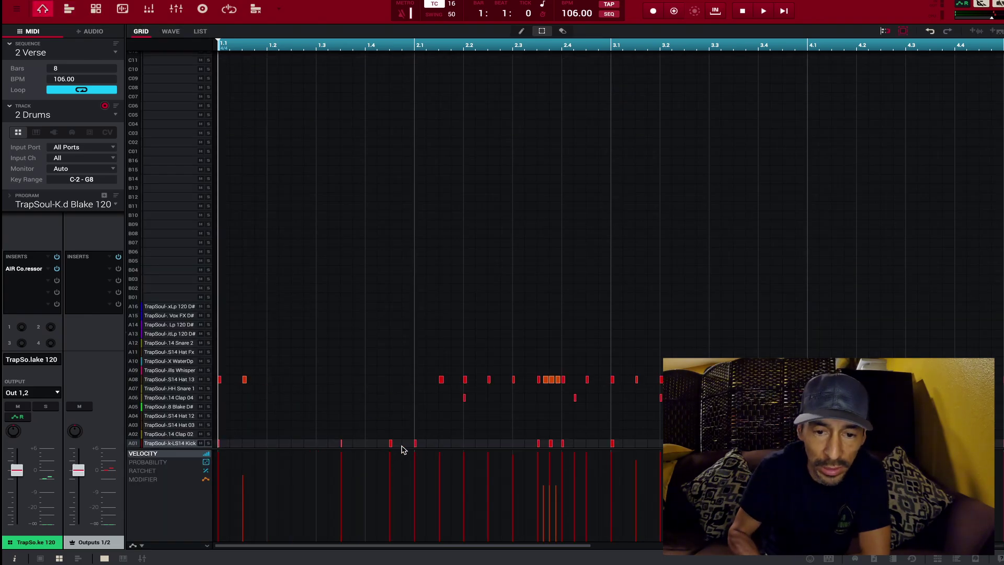
pyautogui.scroll(-2, 703, 52)
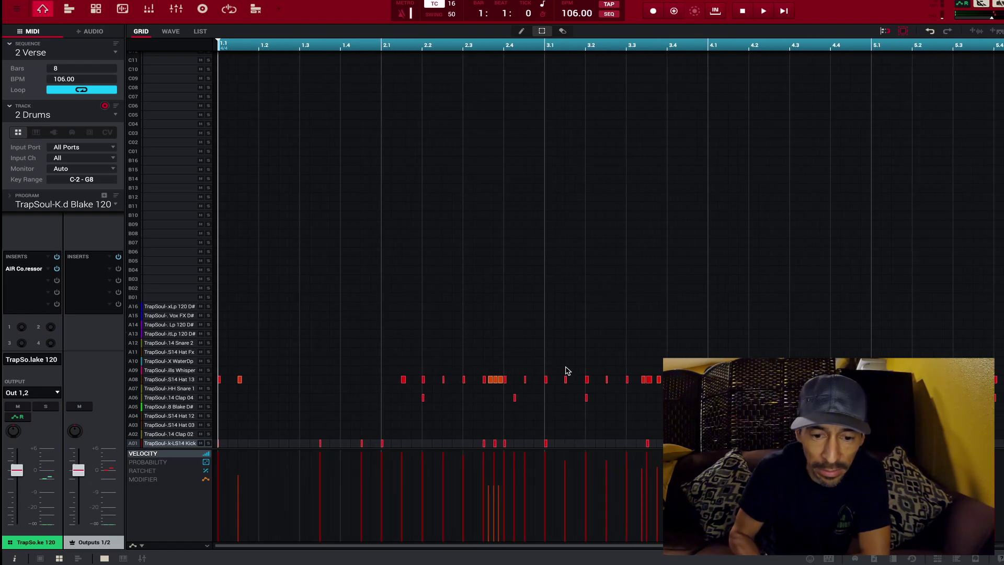
pyautogui.moveTo(589, 358); pyautogui.dragTo(738, 414)
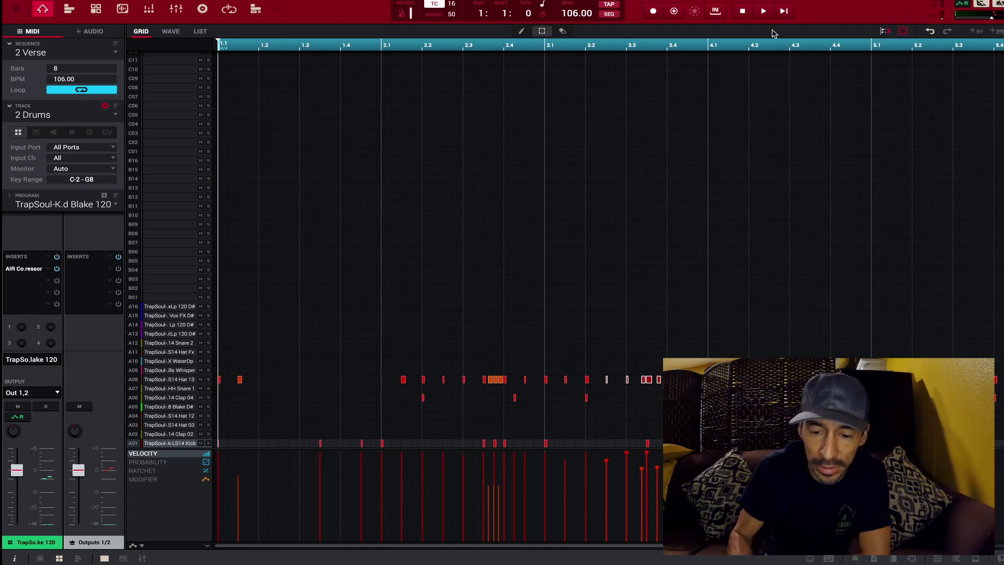
pyautogui.press('Delete')
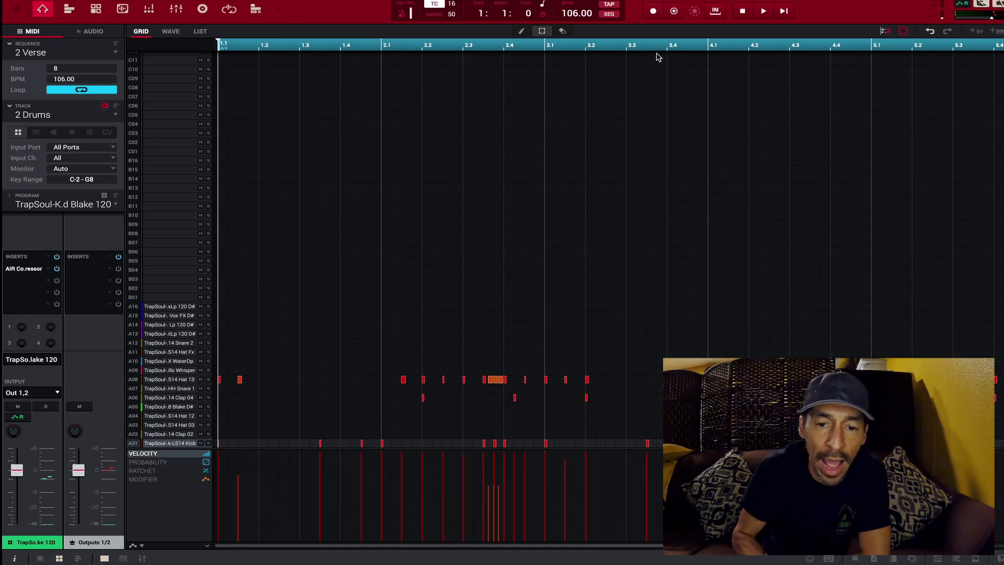
# Show all 8 bars, delete the hat and clap notes near bar 4.3, and play the Verse.
pyautogui.moveTo(658, 51); pyautogui.dragTo(644, 10)
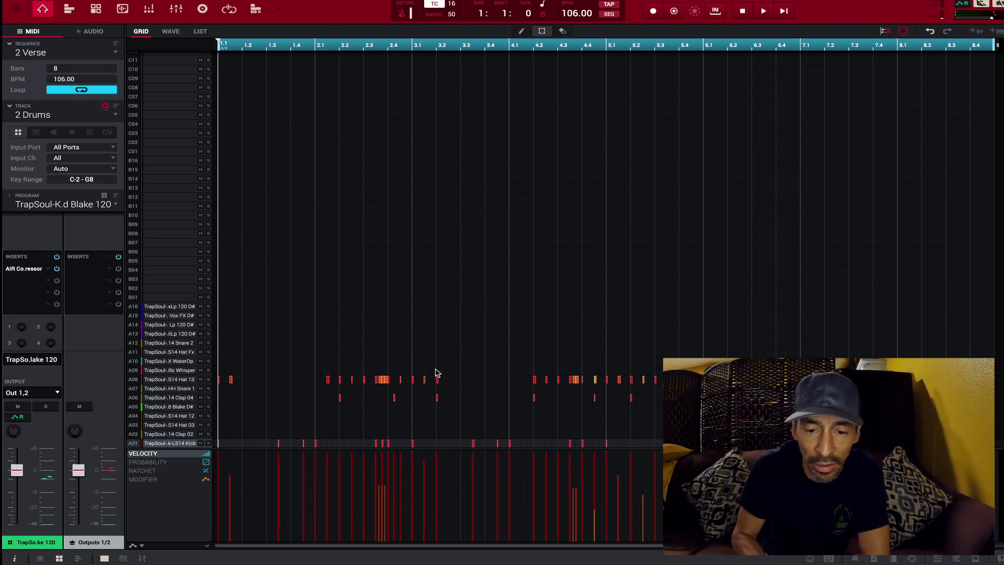
pyautogui.moveTo(564, 366); pyautogui.dragTo(606, 405)
pyautogui.press('Delete')
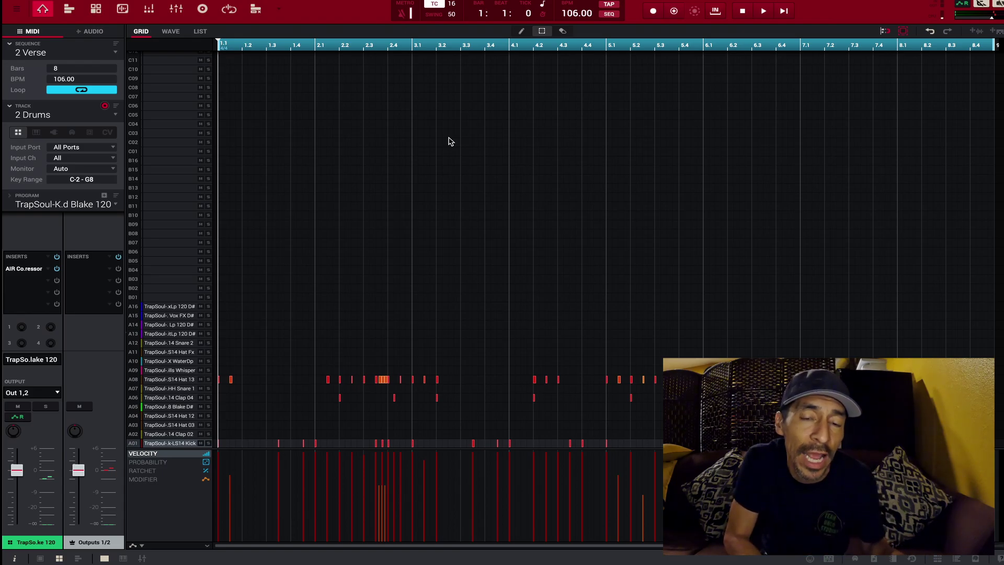
pyautogui.press('space')
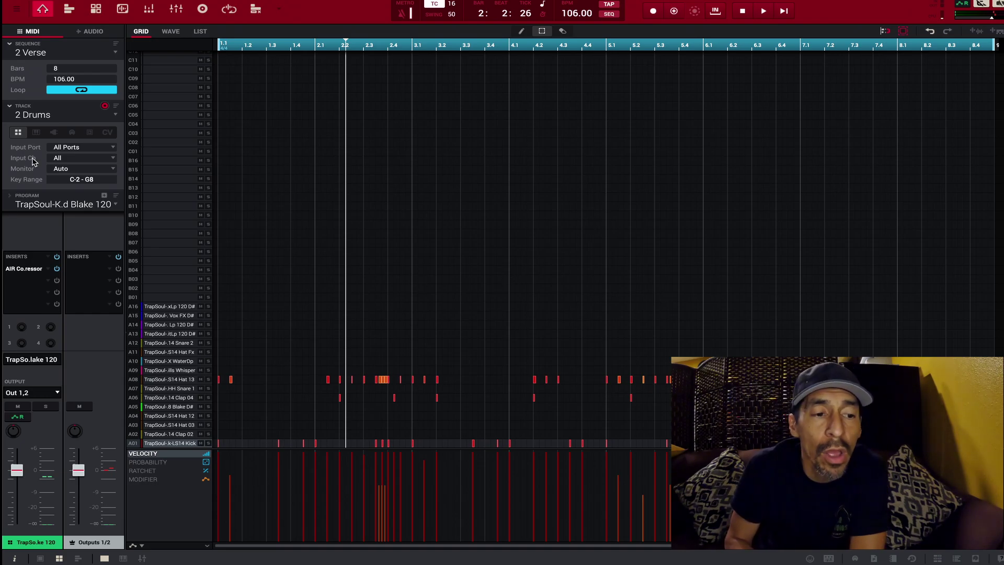
# Switch to the Chours sequence and return to the arrange view.
pyautogui.click(116, 53)
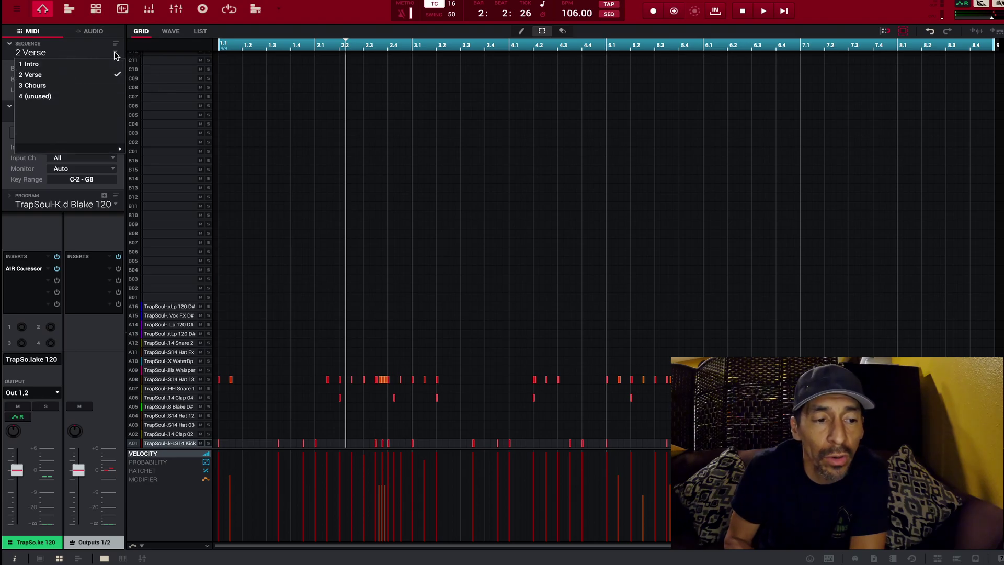
pyautogui.click(94, 86)
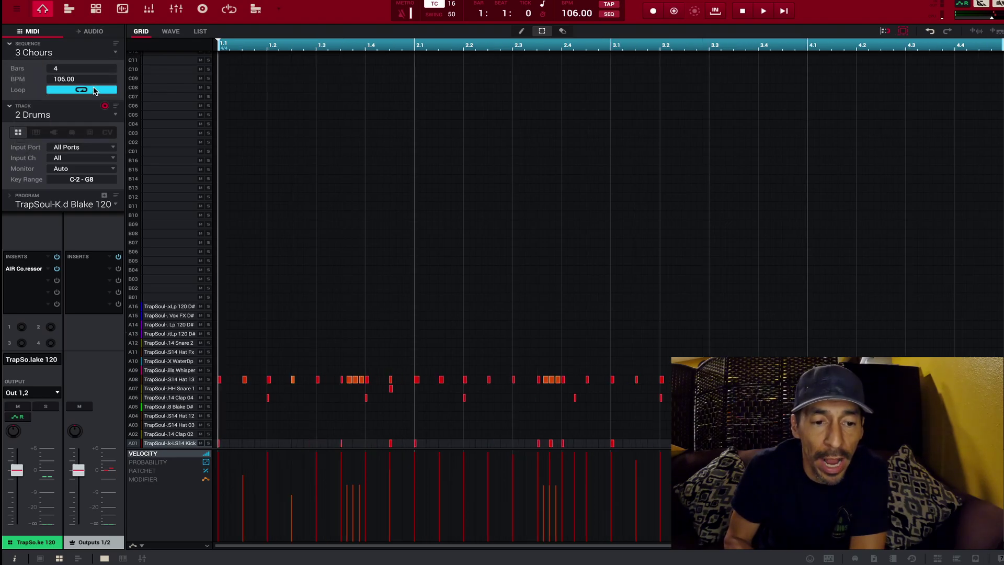
pyautogui.click(68, 9)
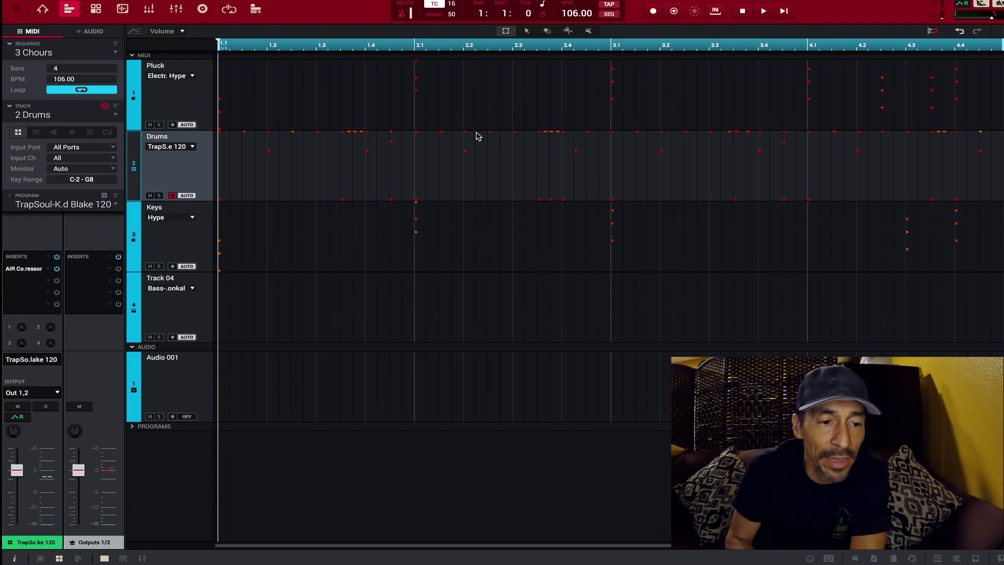
# Copy Chours into unused slot 4 as a new sequence named 'Verse 2'.
pyautogui.click(16, 9)
pyautogui.moveTo(14, 36)
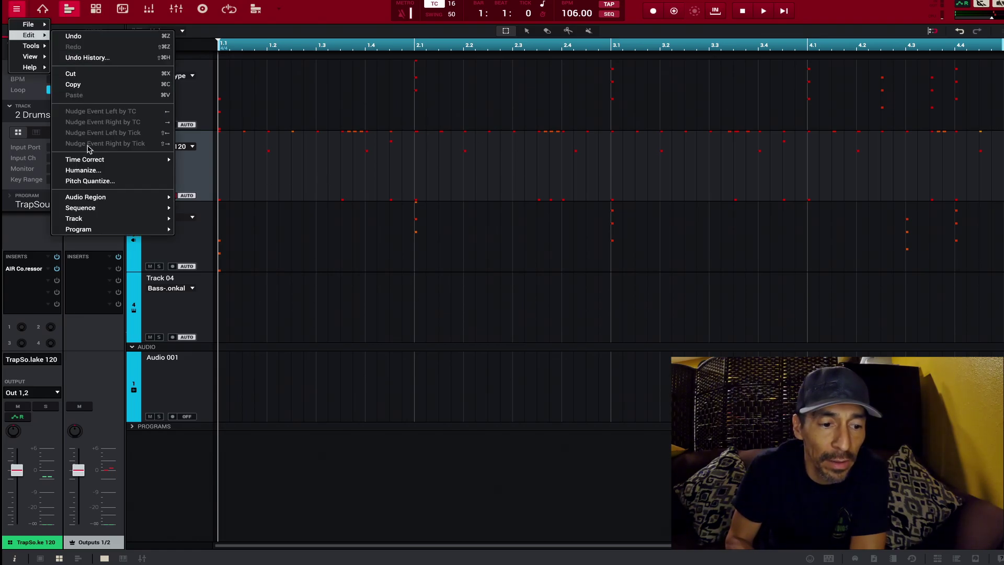
pyautogui.moveTo(82, 211)
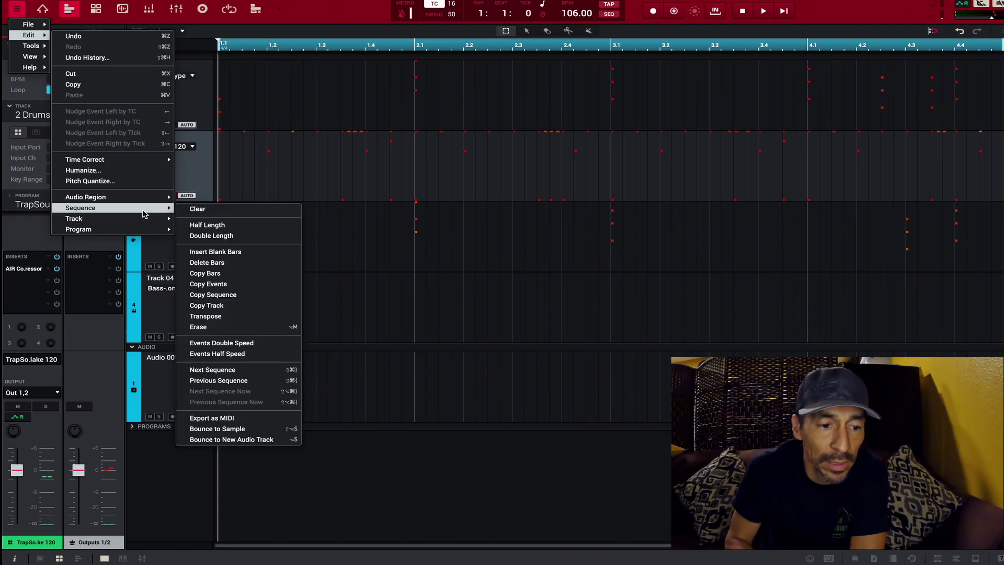
pyautogui.click(222, 295)
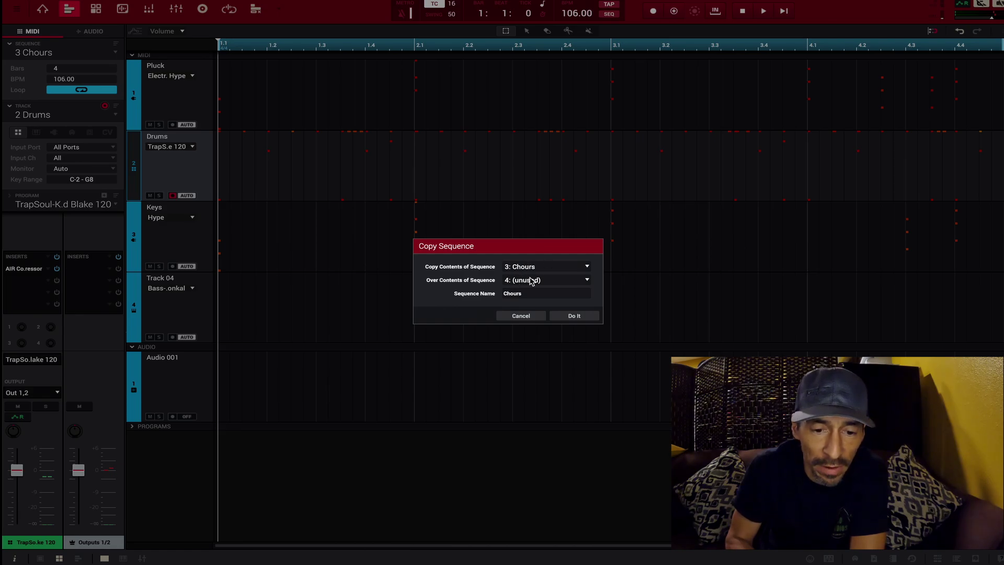
pyautogui.doubleClick(522, 292)
pyautogui.press('BackSpace')
pyautogui.write('Verse')
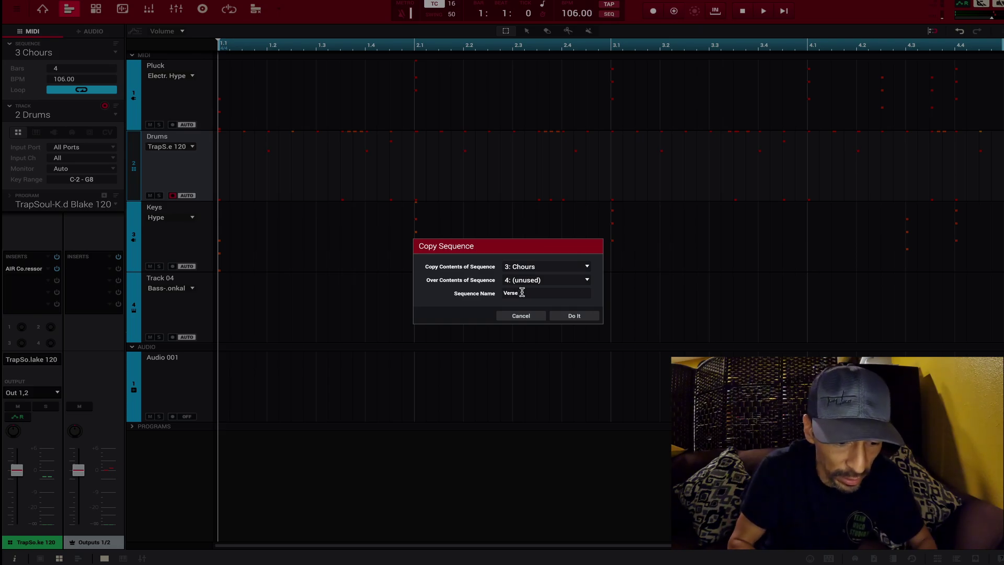
pyautogui.write(' 2')
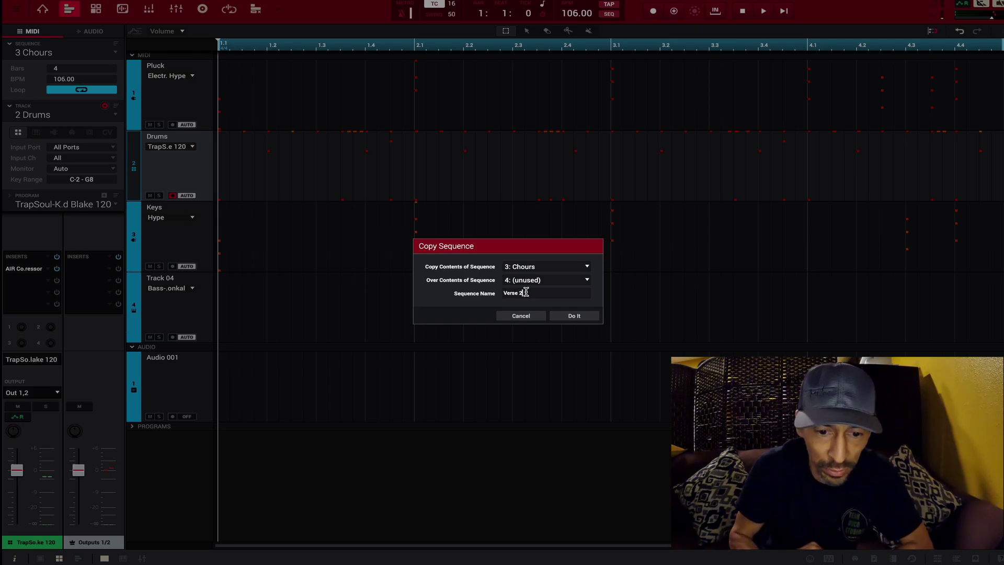
pyautogui.click(589, 317)
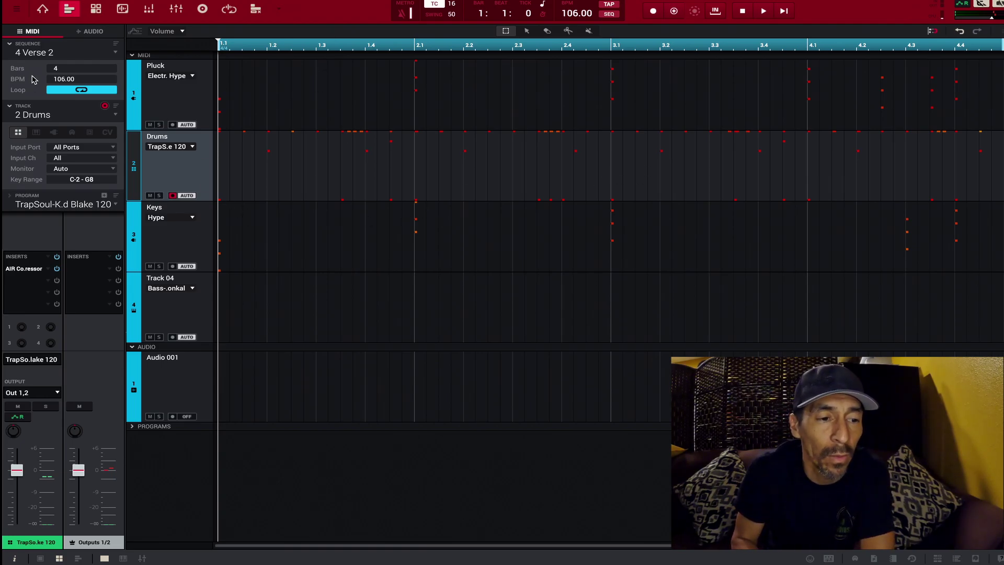
# Double Verse 2 to 8 bars with Double Length, then play and stop it.
pyautogui.click(17, 10)
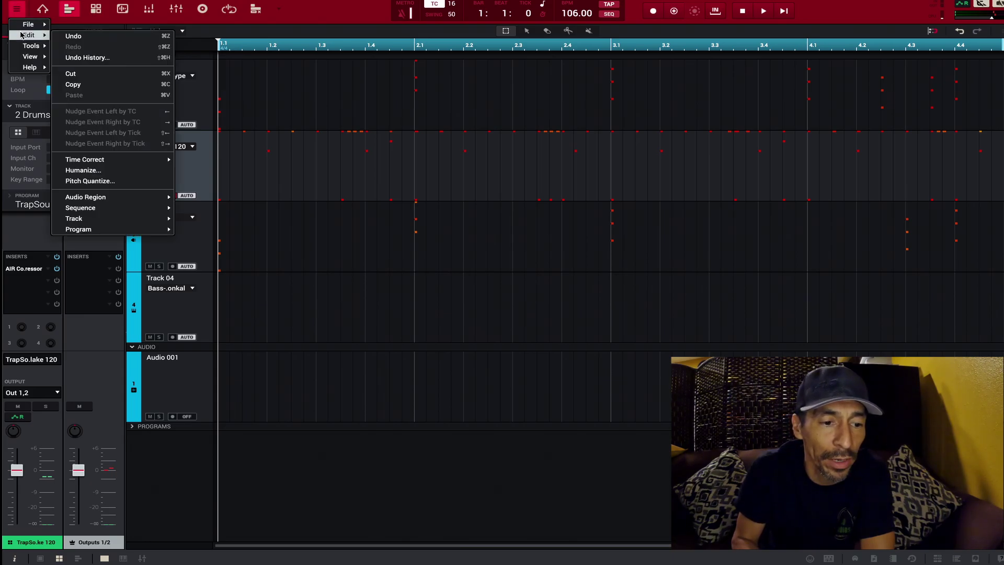
pyautogui.moveTo(124, 212)
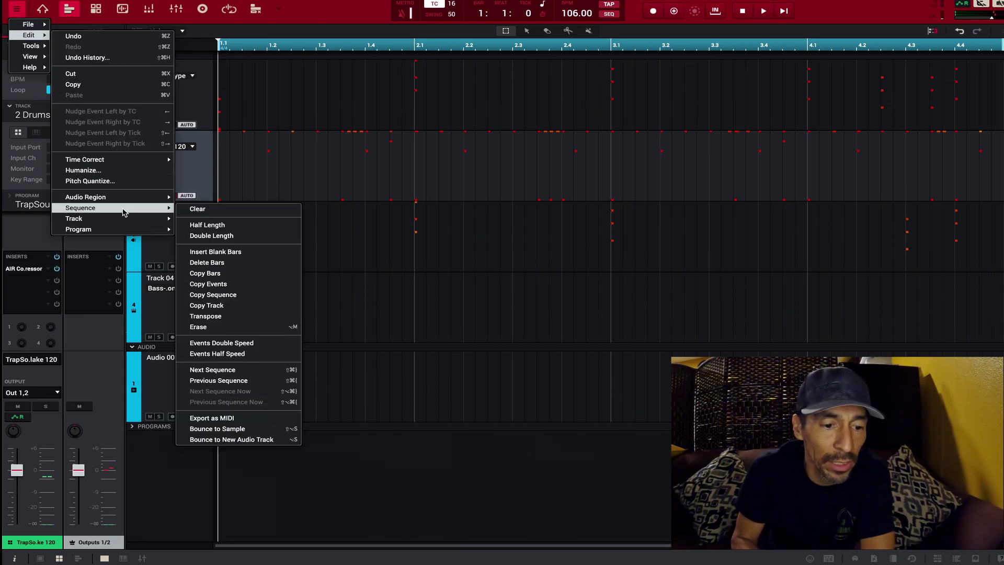
pyautogui.click(217, 238)
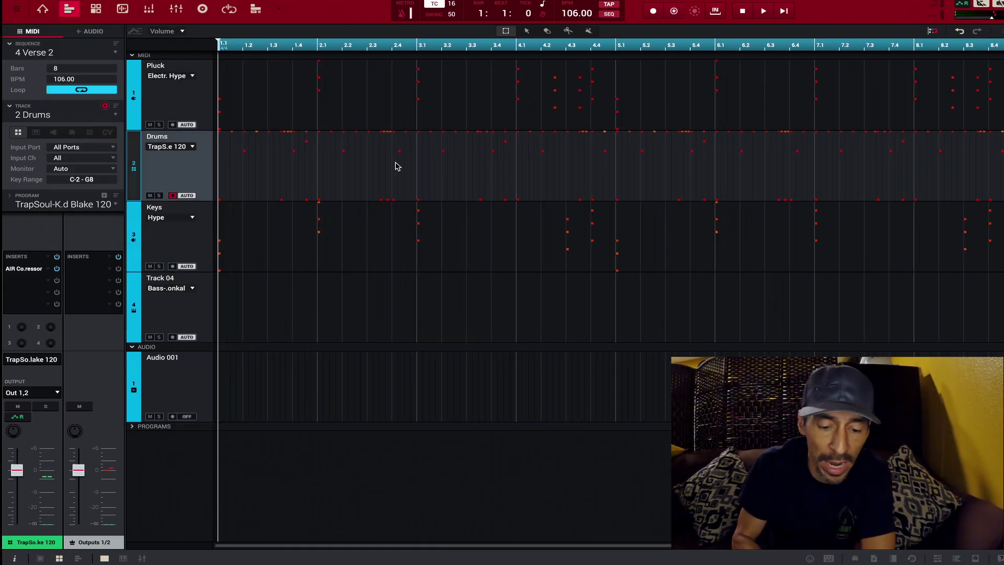
pyautogui.press('space')
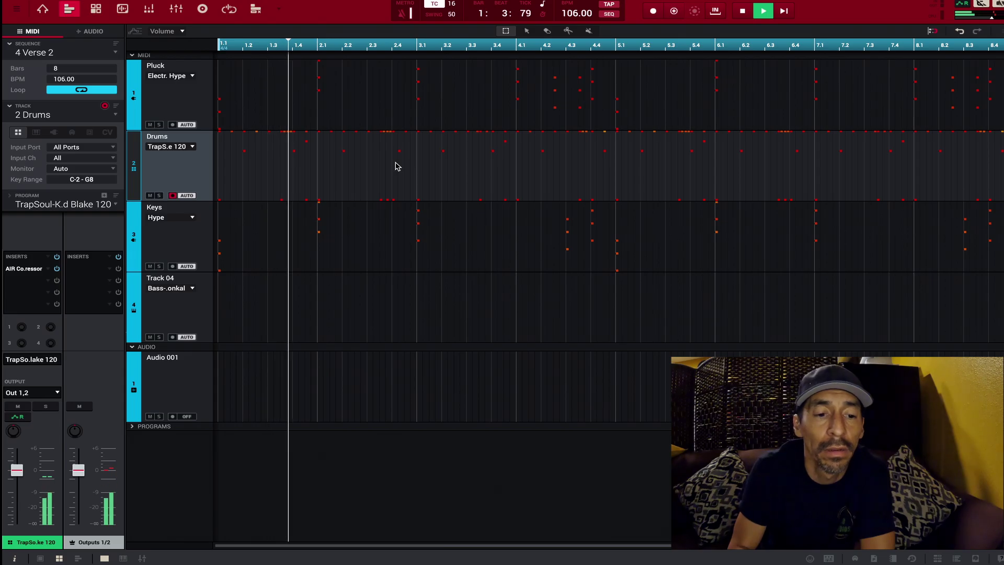
pyautogui.press('space')
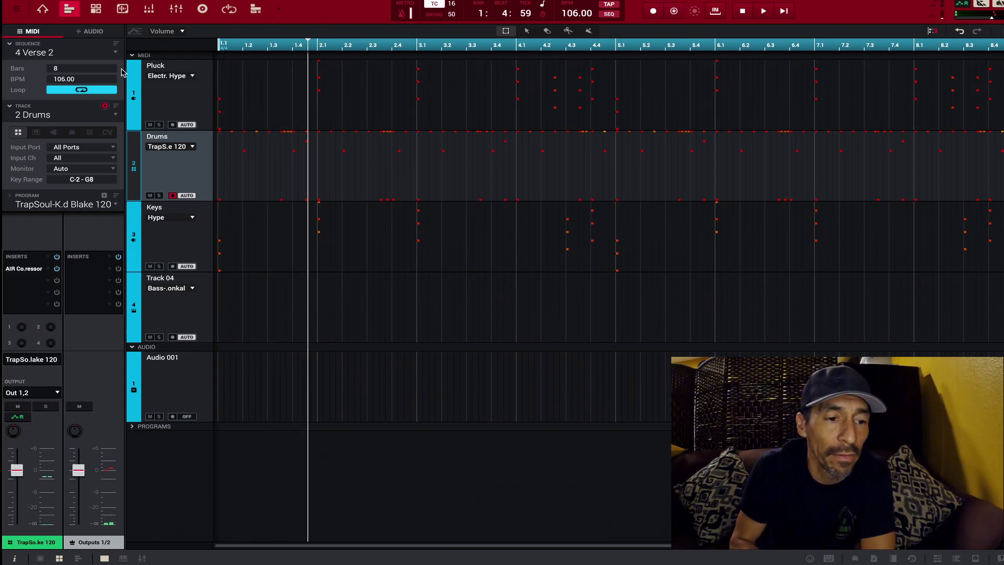
# Select 2 Verse from the Sequence list, play and stop it, then reopen the list.
pyautogui.click(113, 54)
pyautogui.click(103, 78)
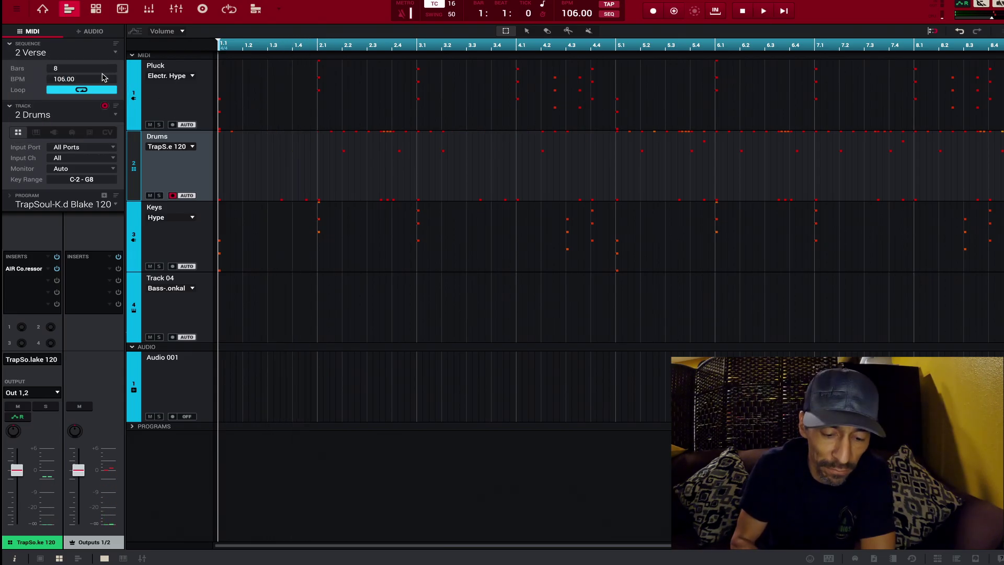
pyautogui.press('space')
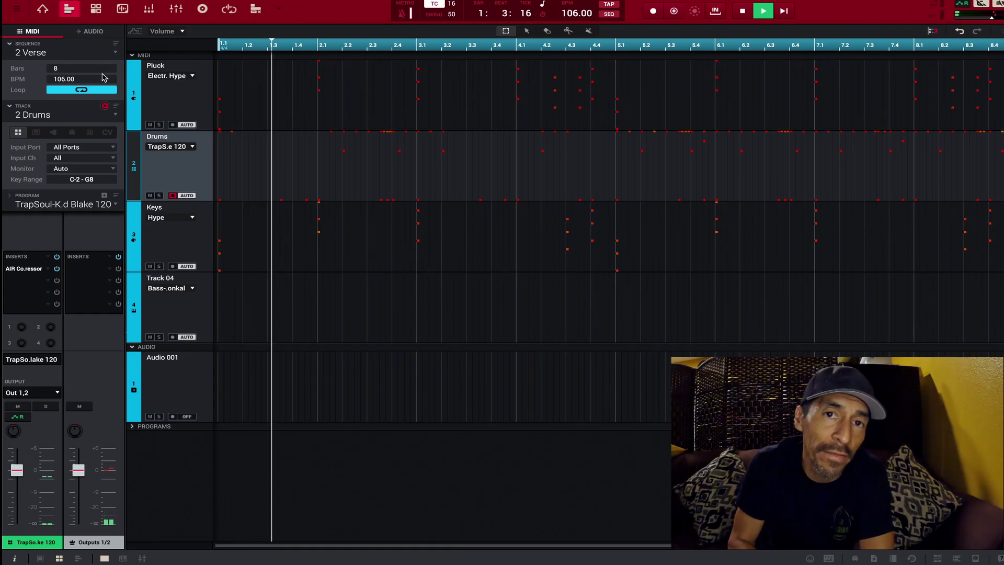
pyautogui.press('space')
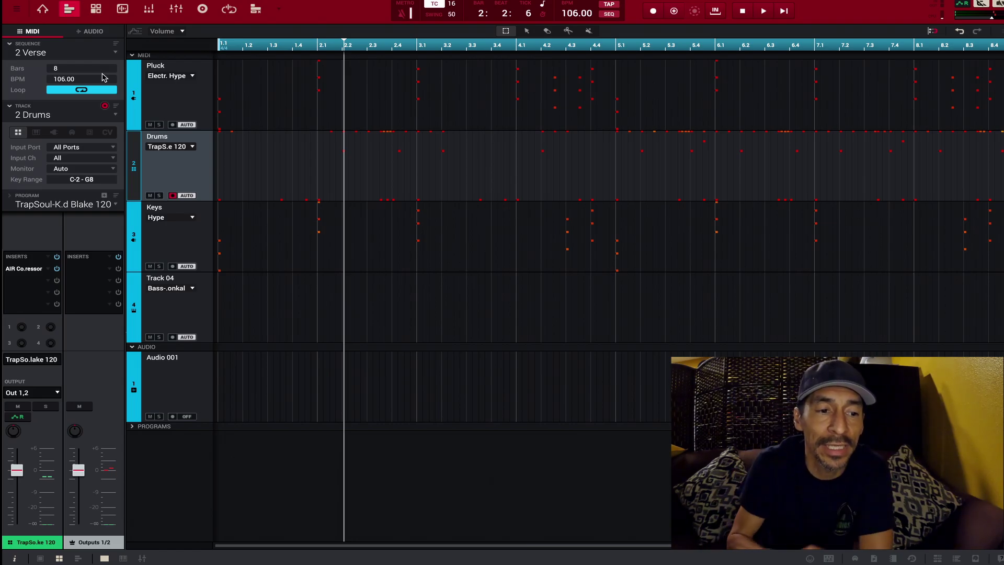
pyautogui.click(115, 52)
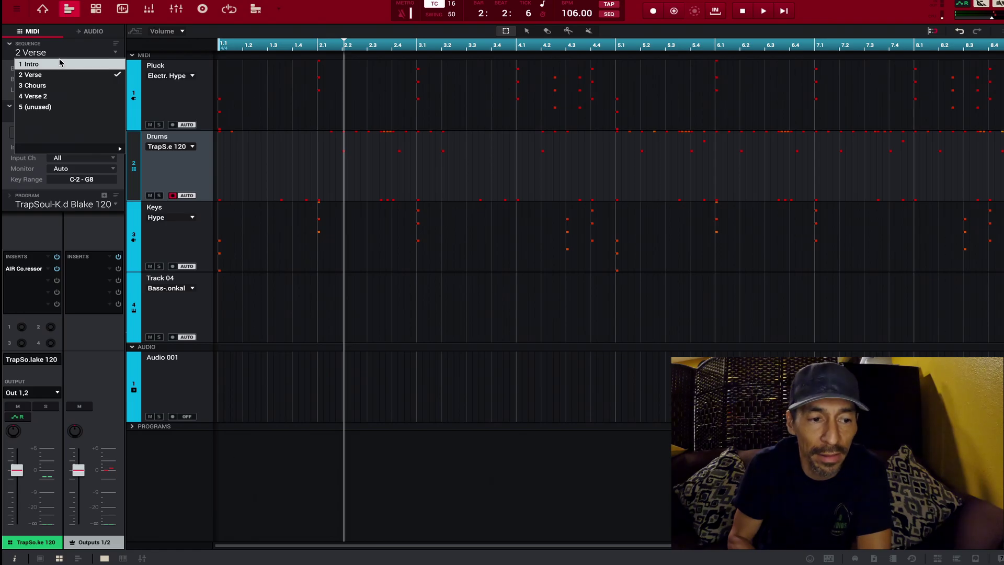